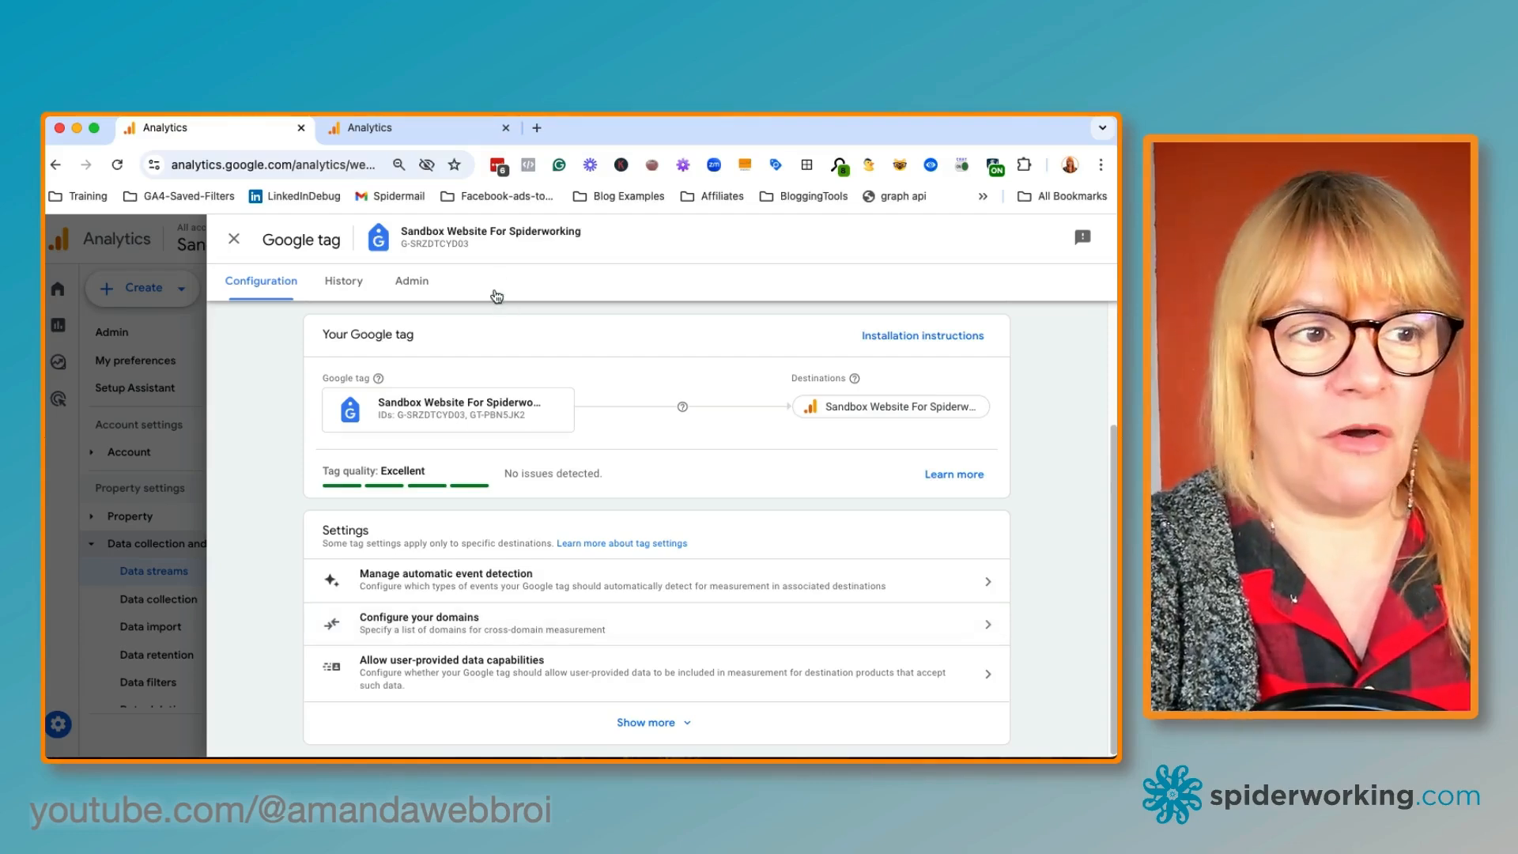
Switch to the second Analytics tab and open the Reports snapshot
left_click(418, 136)
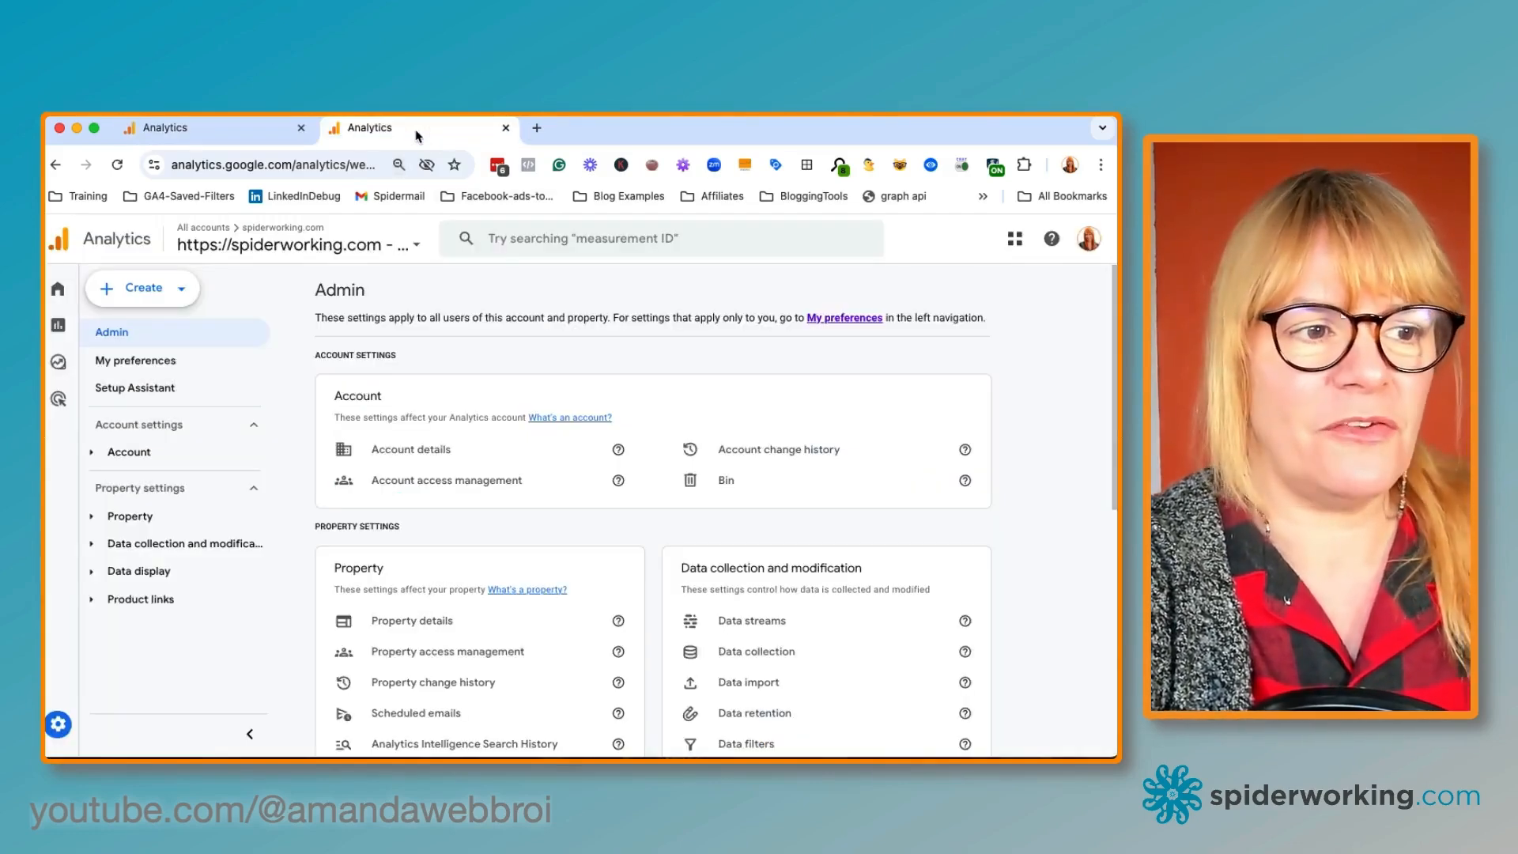
left_click(82, 289)
left_click(83, 324)
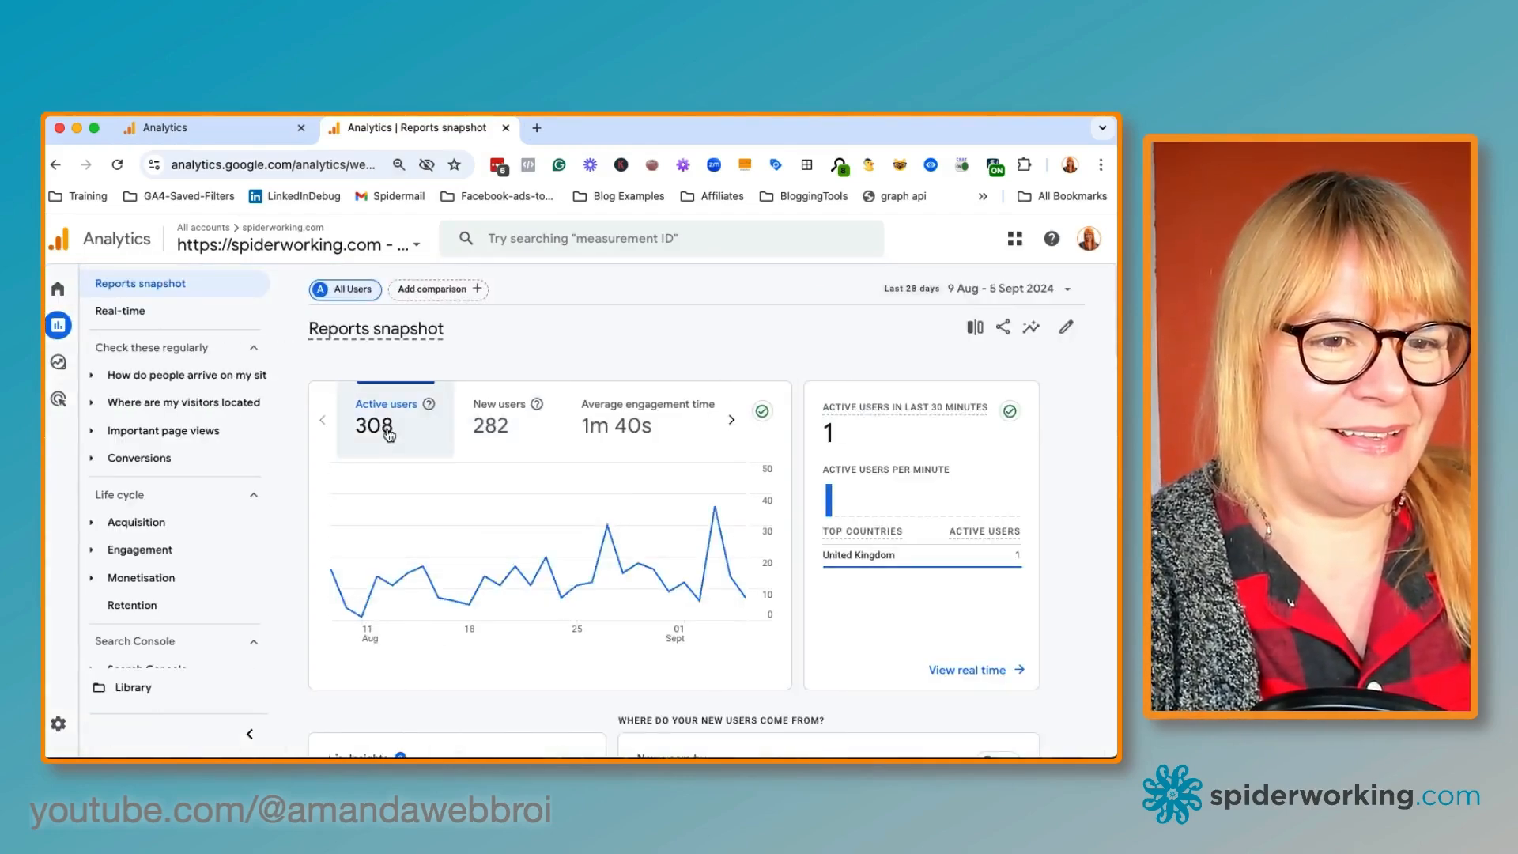
Open the Engagement Pages and screens report from the reports navigation
scroll(389, 435, "down", 3)
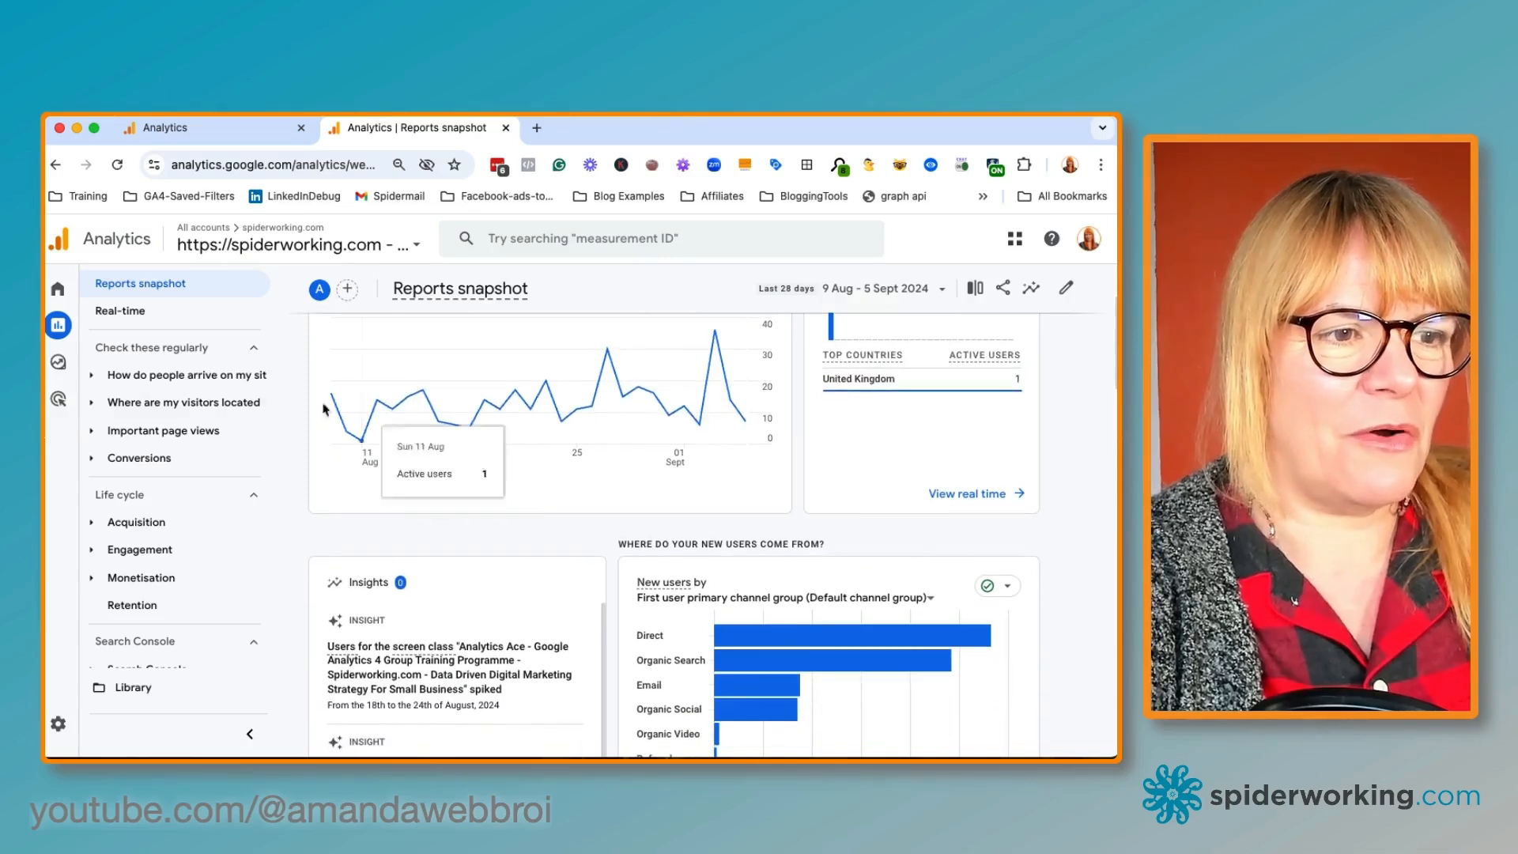
scroll(156, 409, "down", 1)
scroll(157, 409, "down", 2)
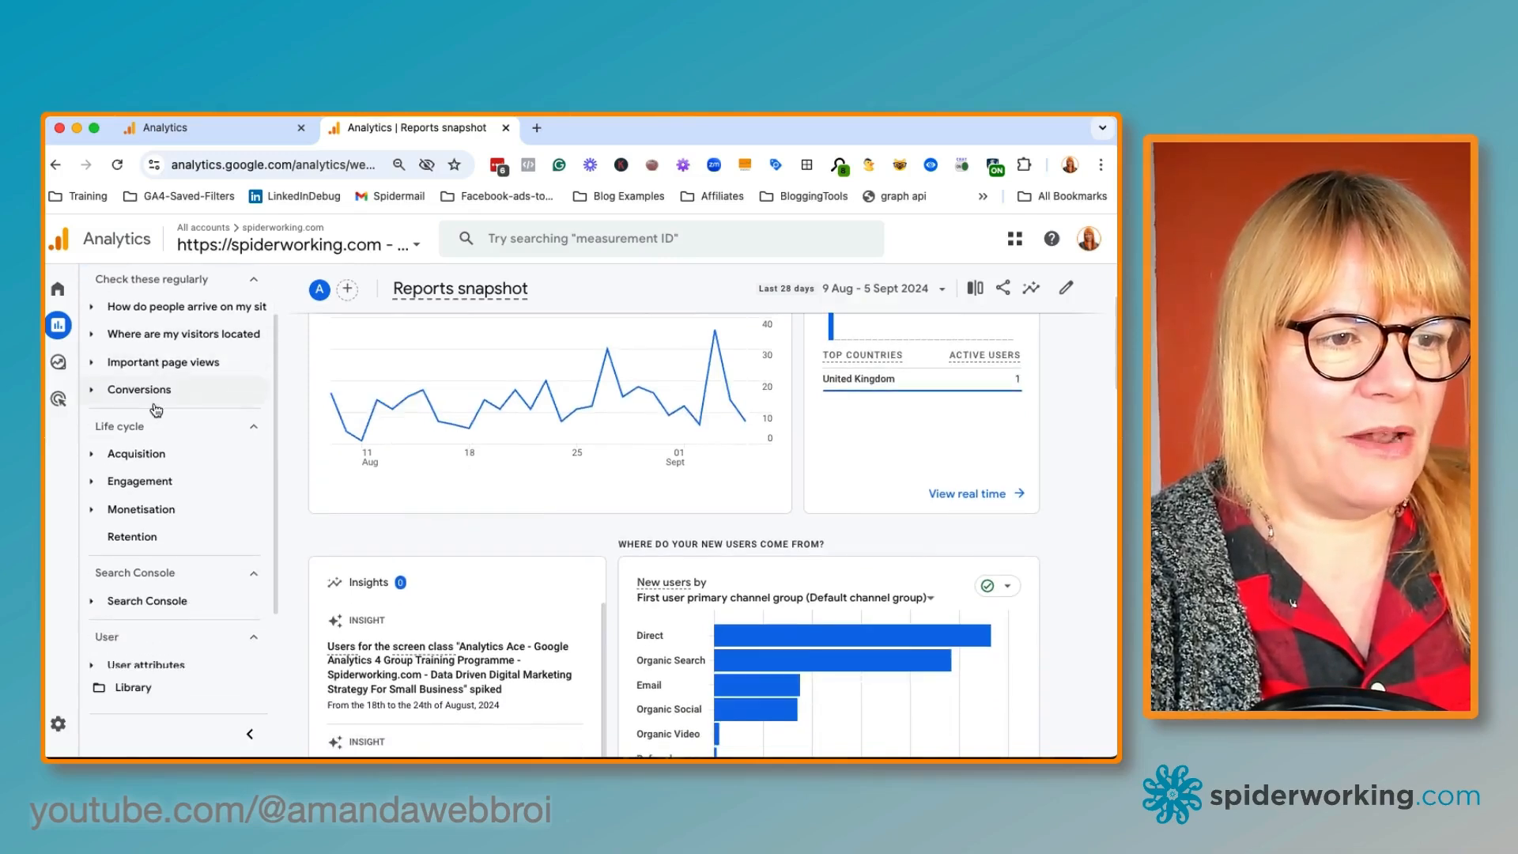
left_click(139, 409)
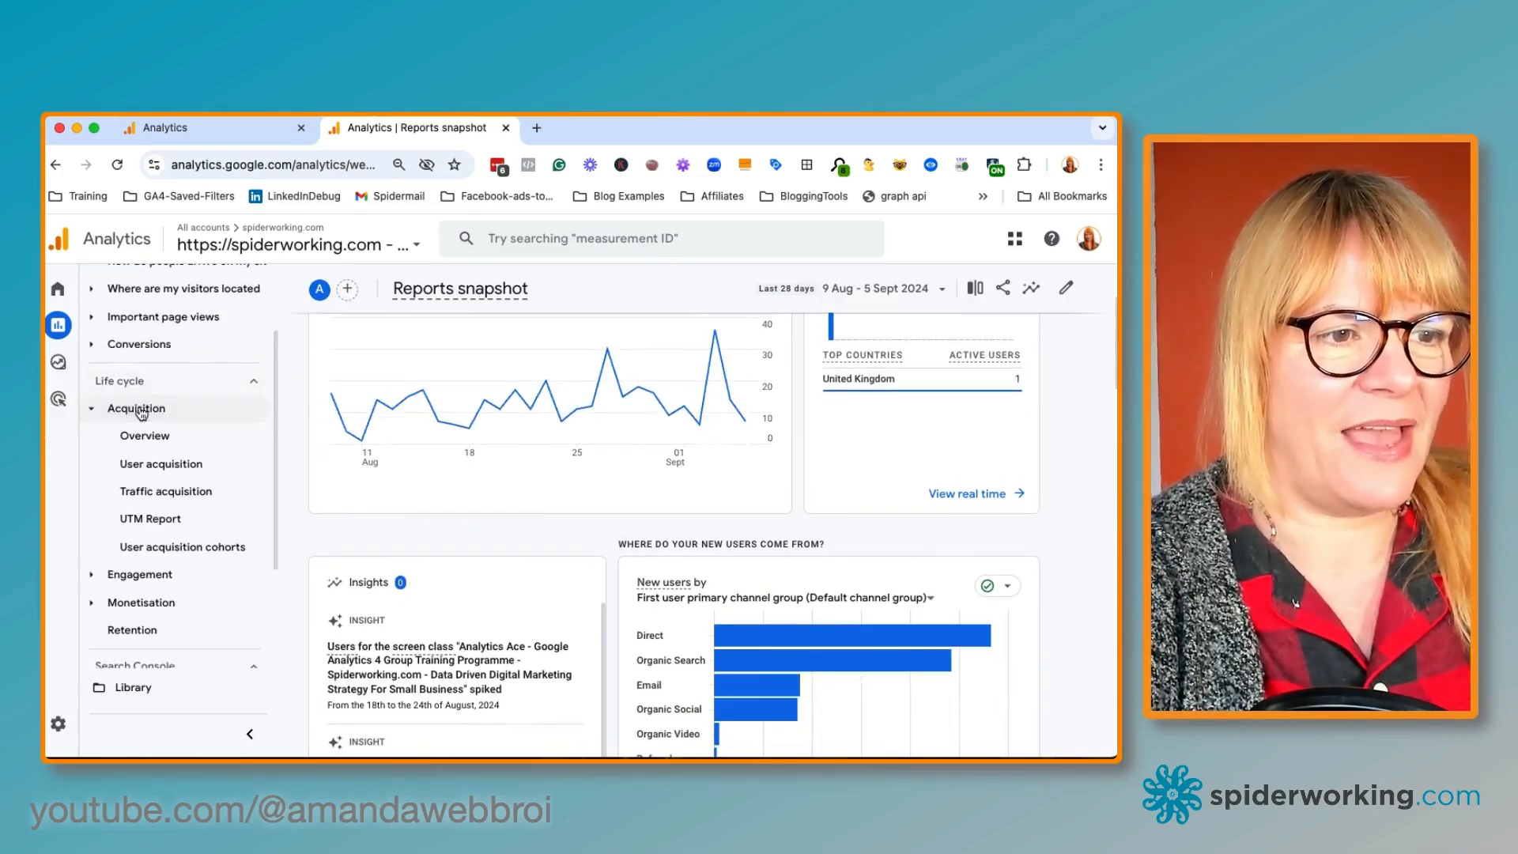
scroll(127, 520, "down", 1)
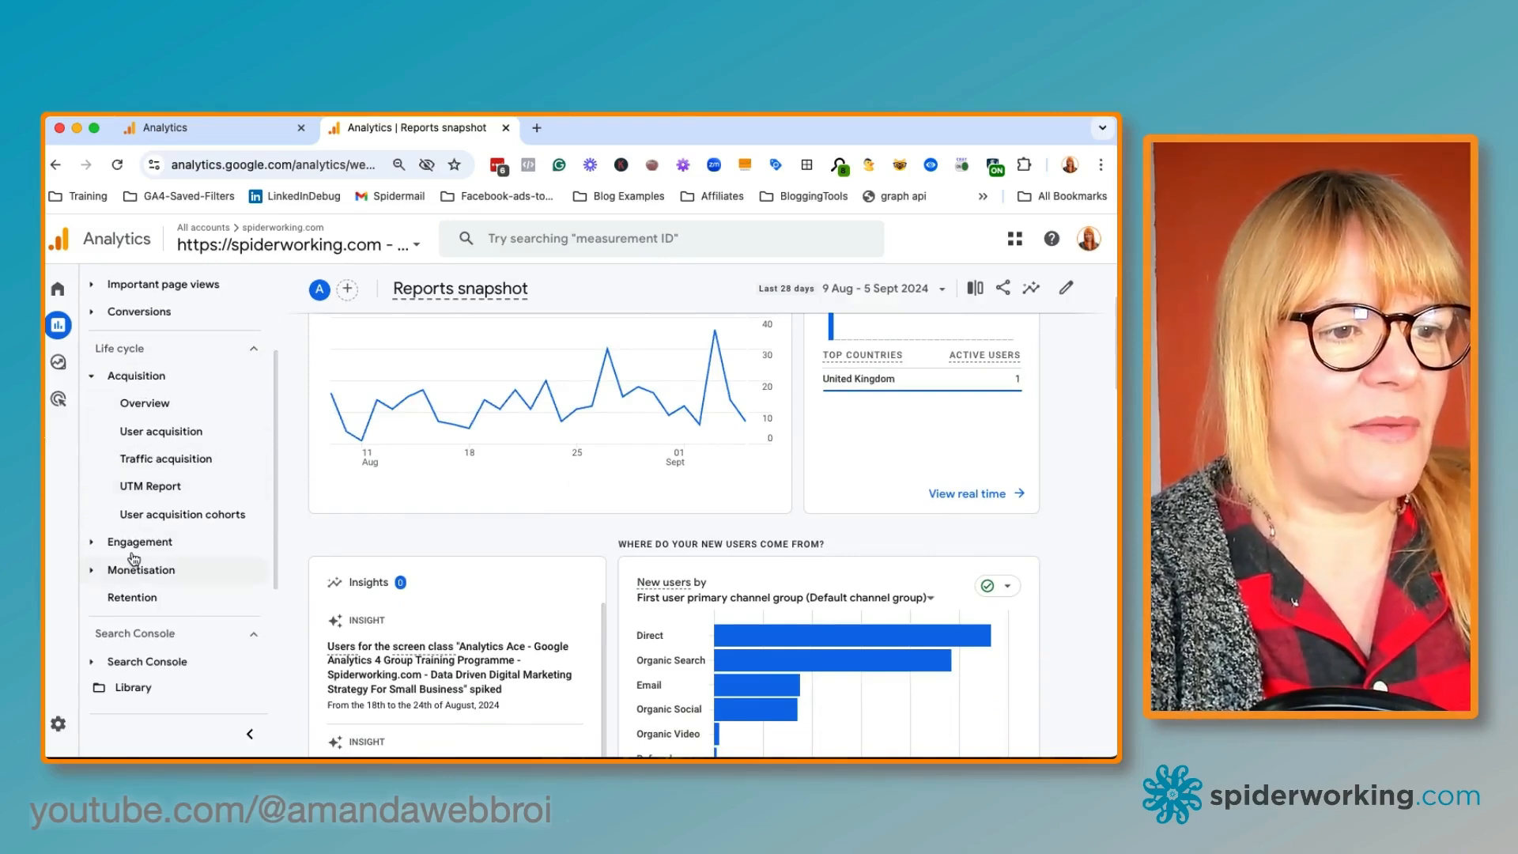
left_click(135, 566)
left_click(138, 541)
scroll(136, 540, "down", 4)
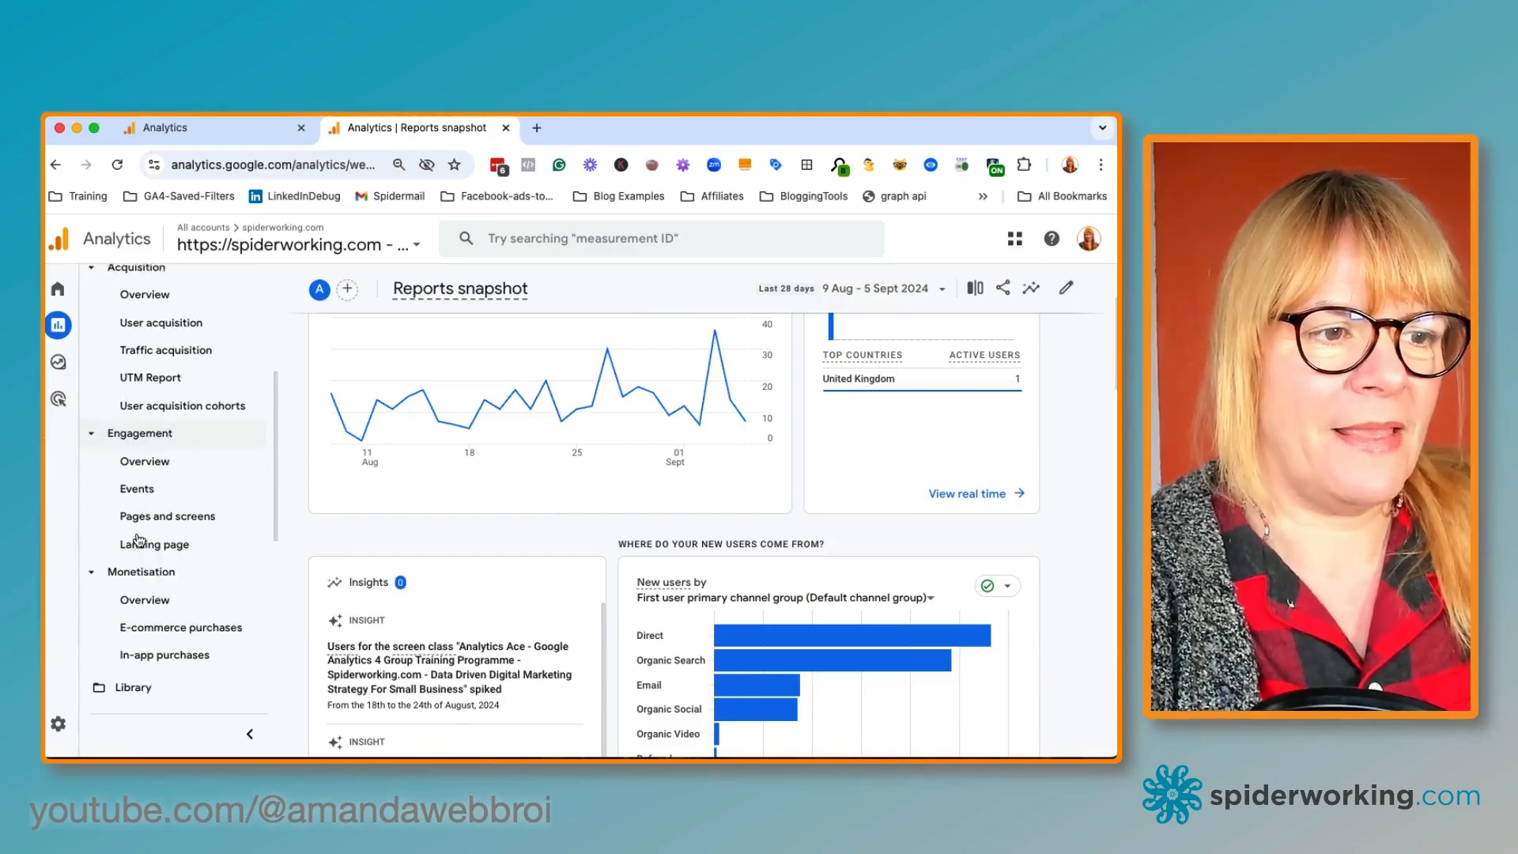
left_click(134, 504)
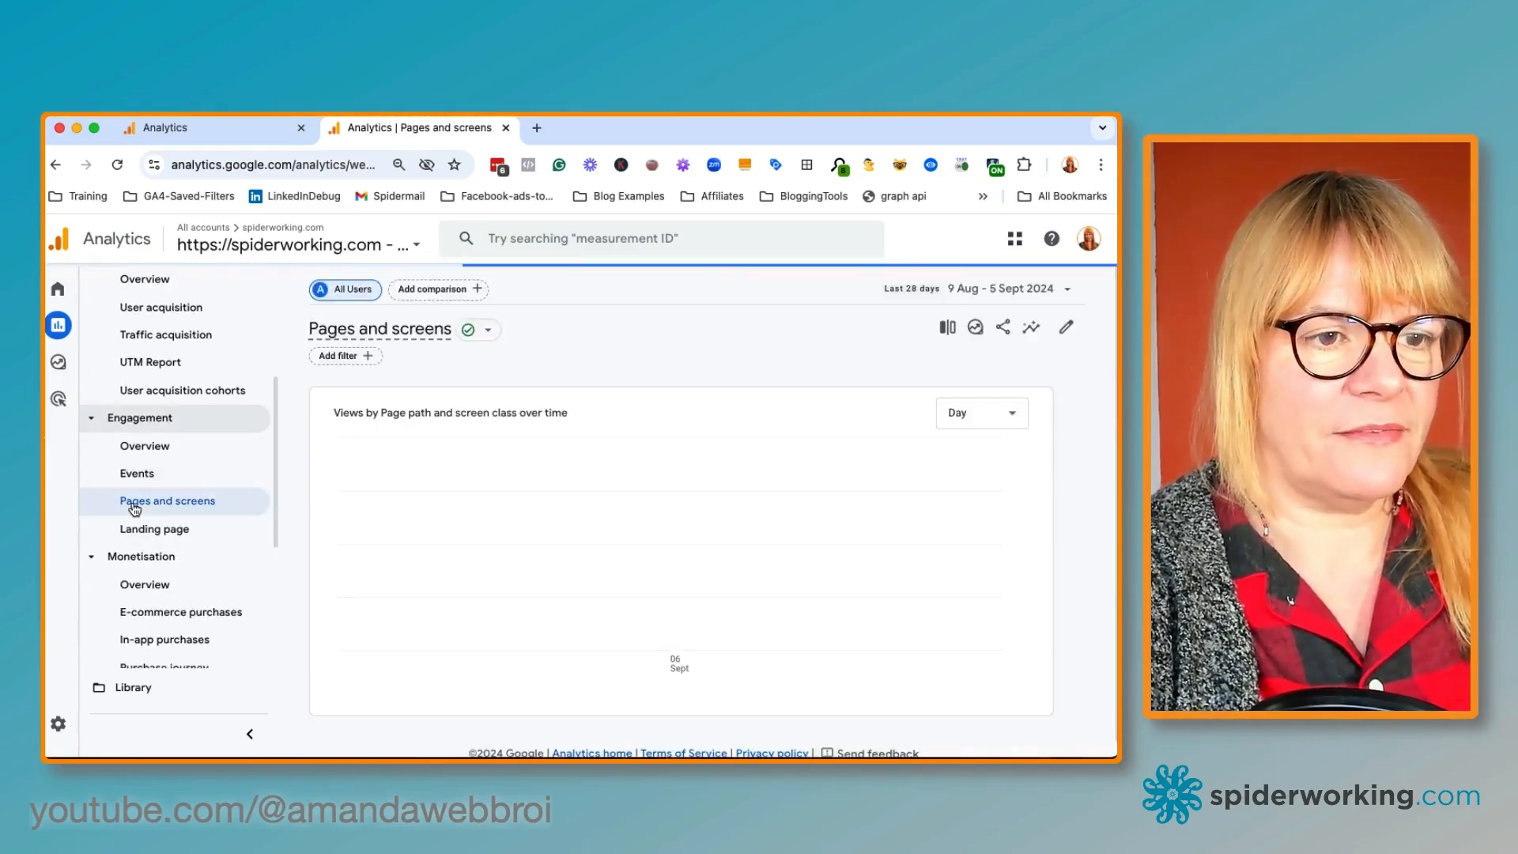
scroll(575, 529, "down", 5)
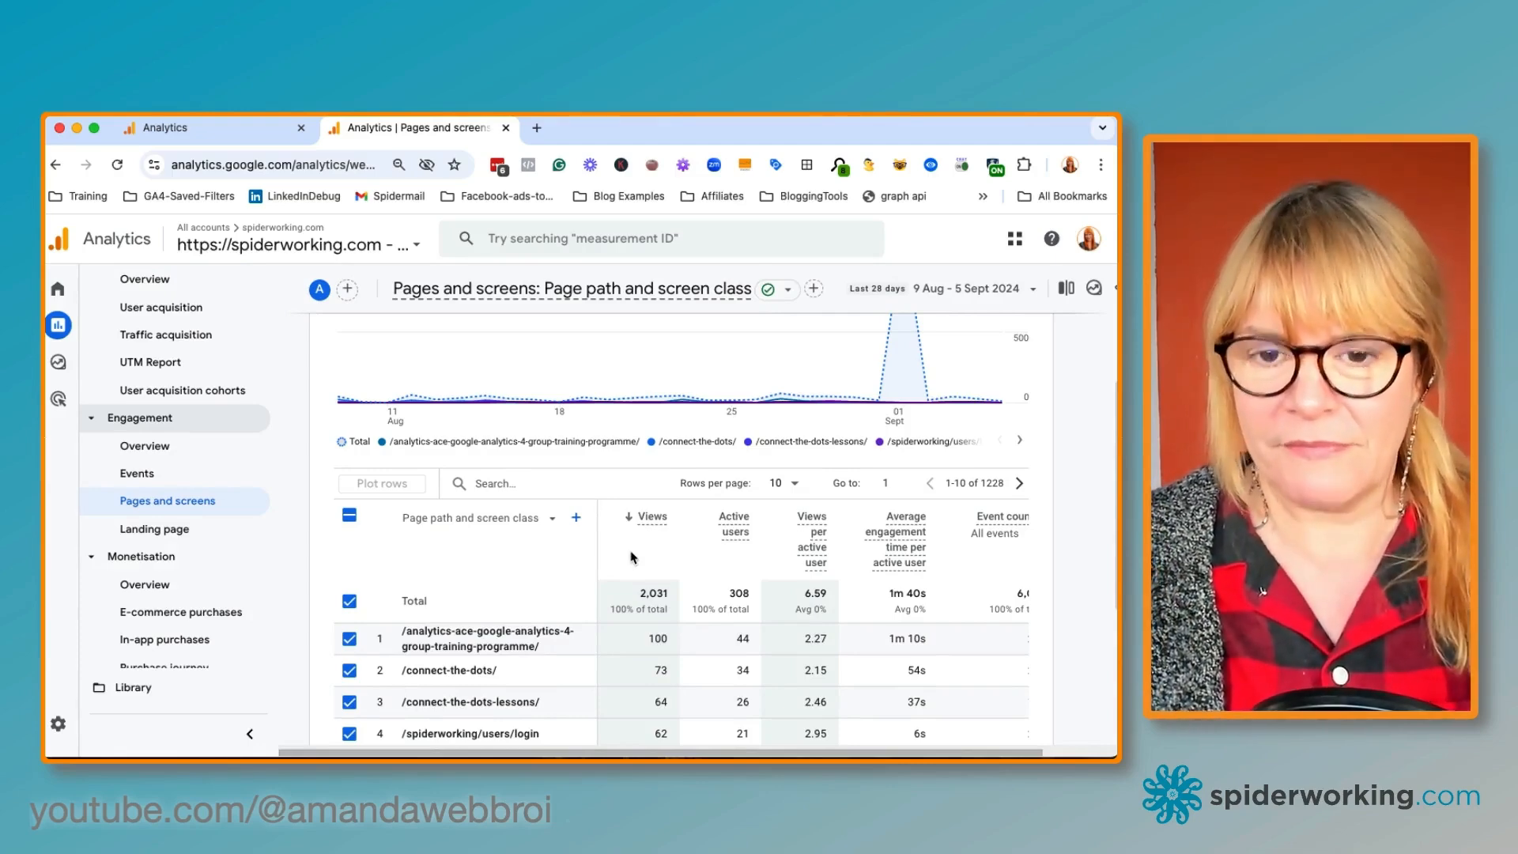
Add Hostname as a secondary dimension to the pages table
left_click(577, 518)
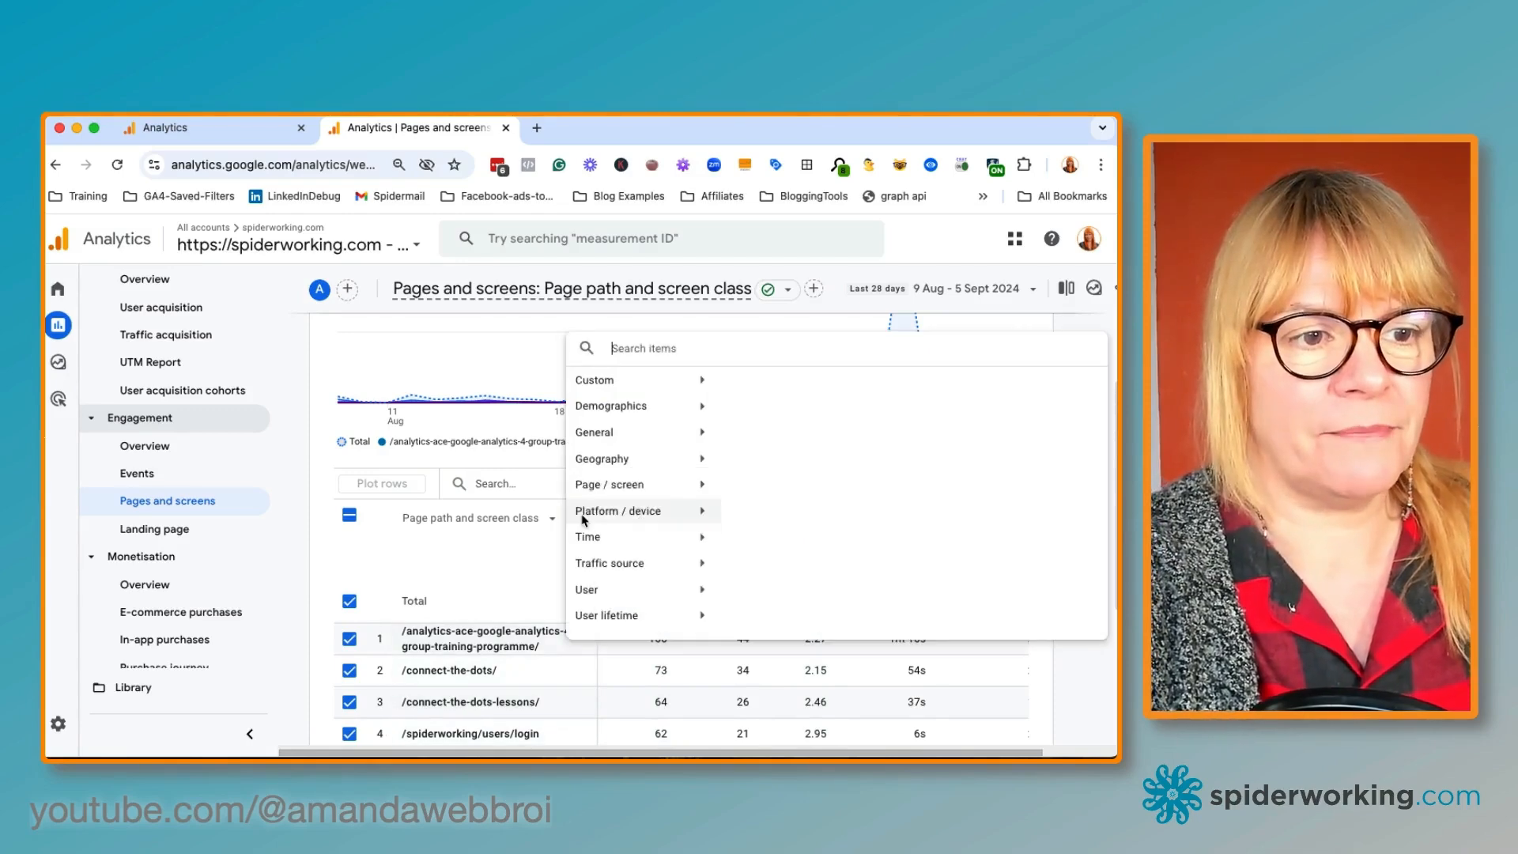
type("host")
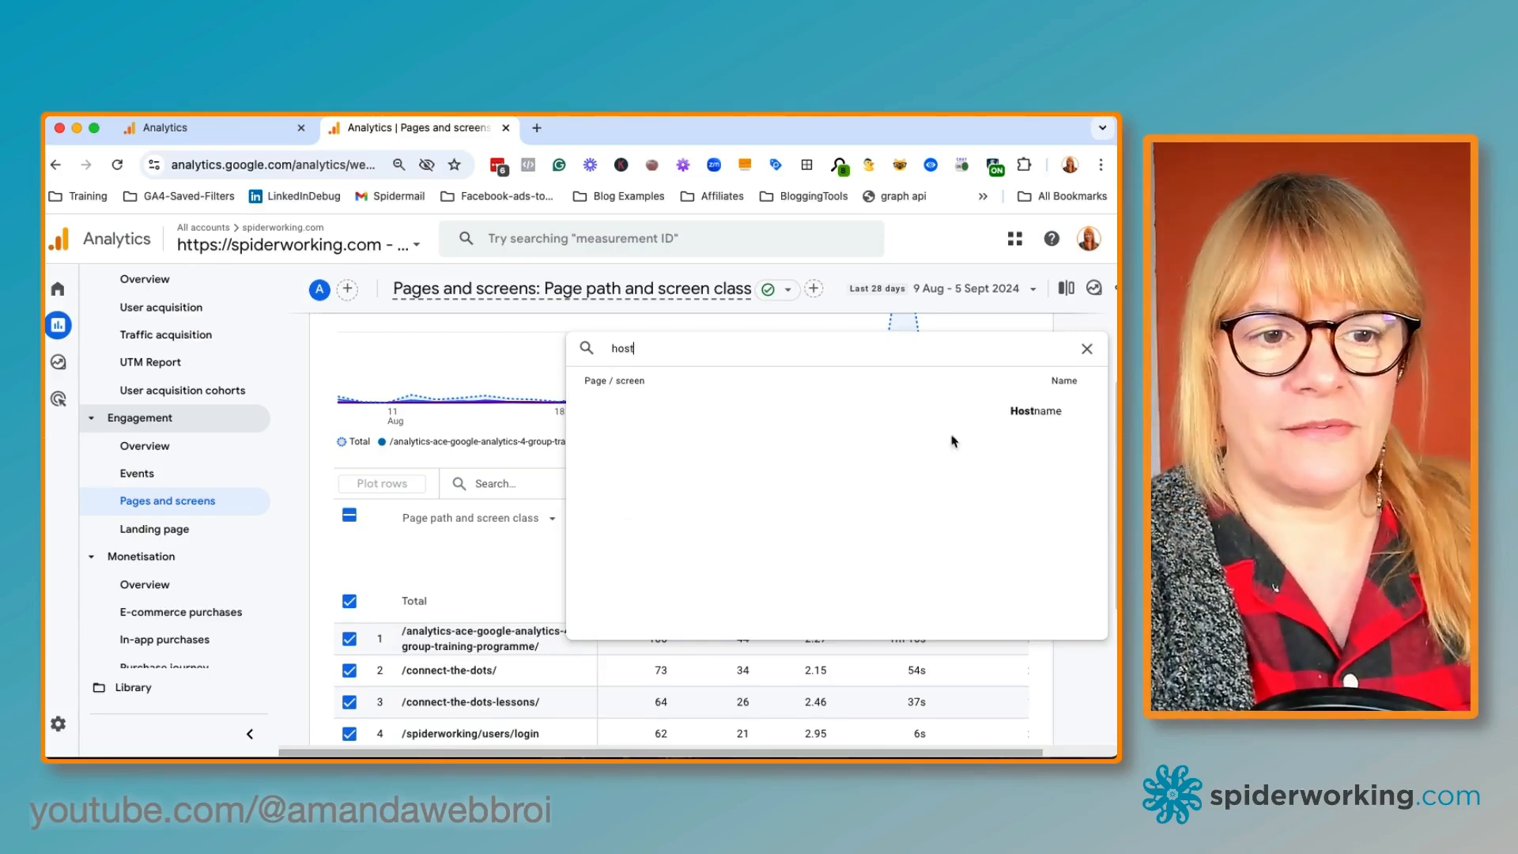
left_click(1050, 411)
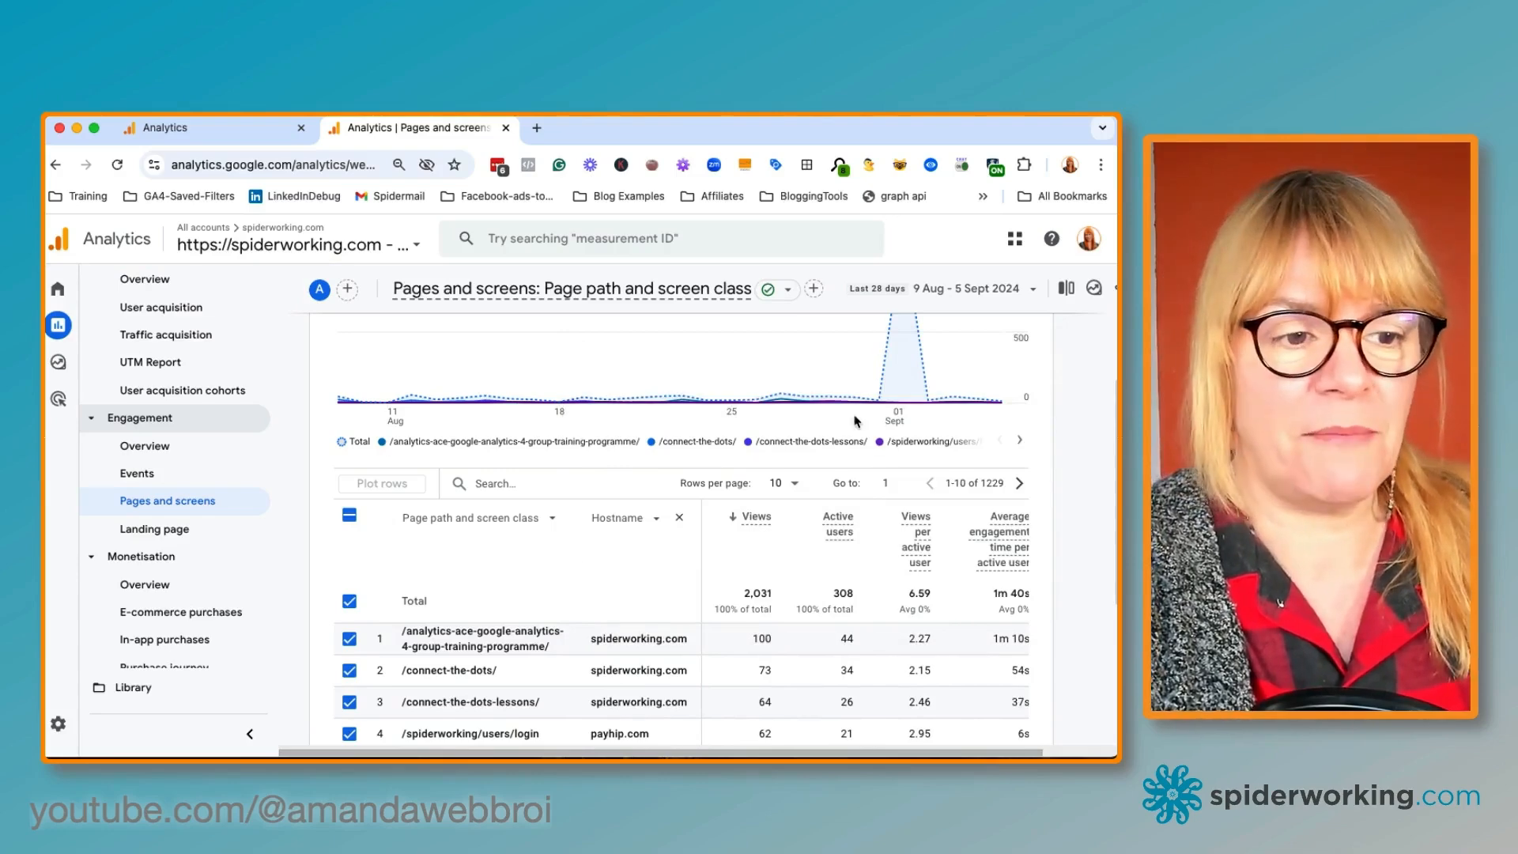
Sort the pages table by the Hostname column
scroll(656, 625, "down", 3)
scroll(657, 627, "down", 1)
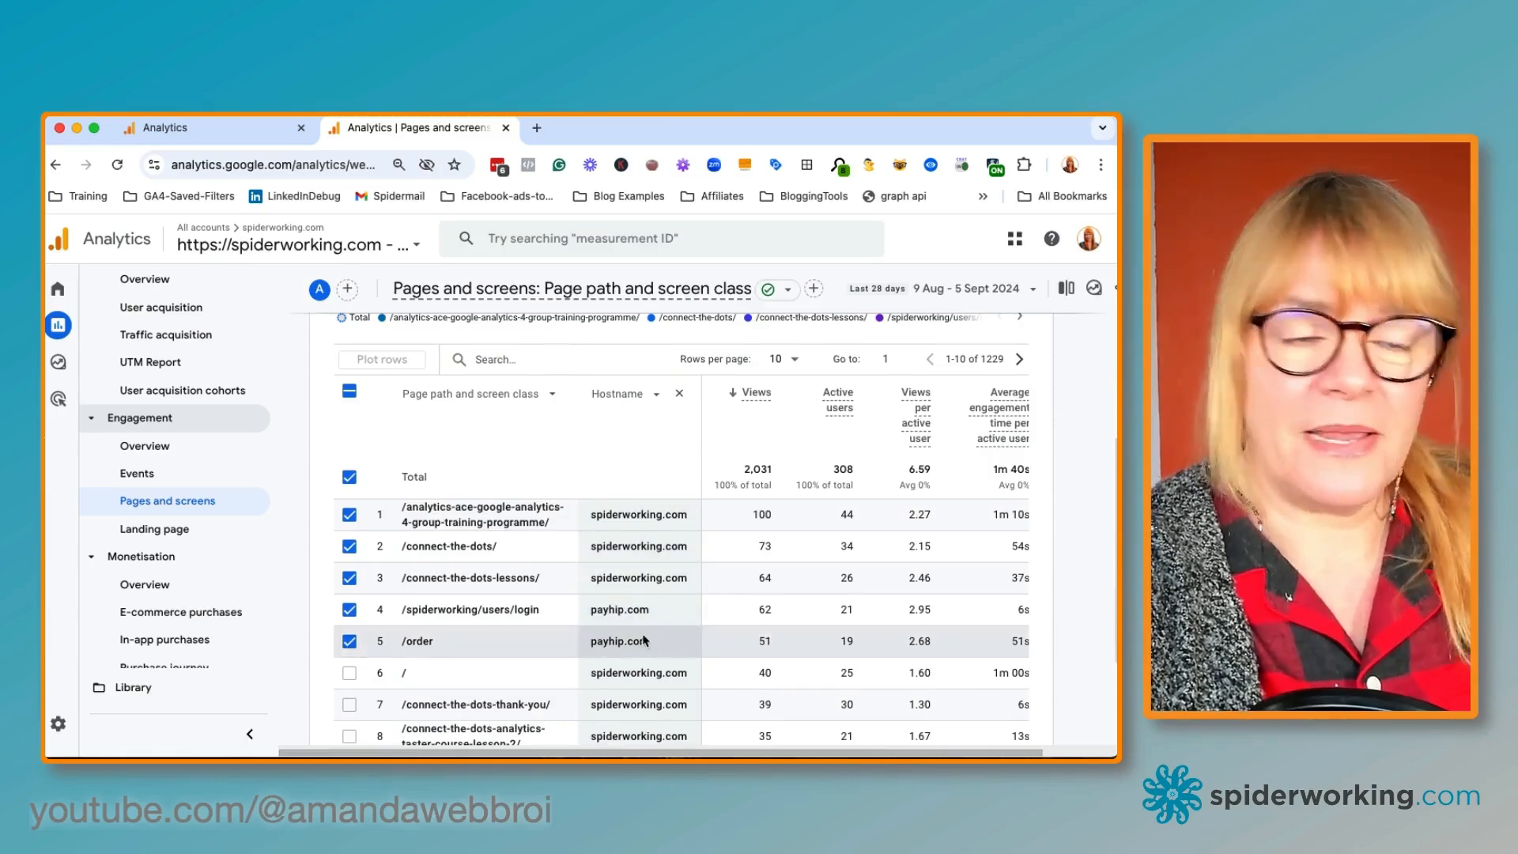
scroll(671, 656, "down", 5)
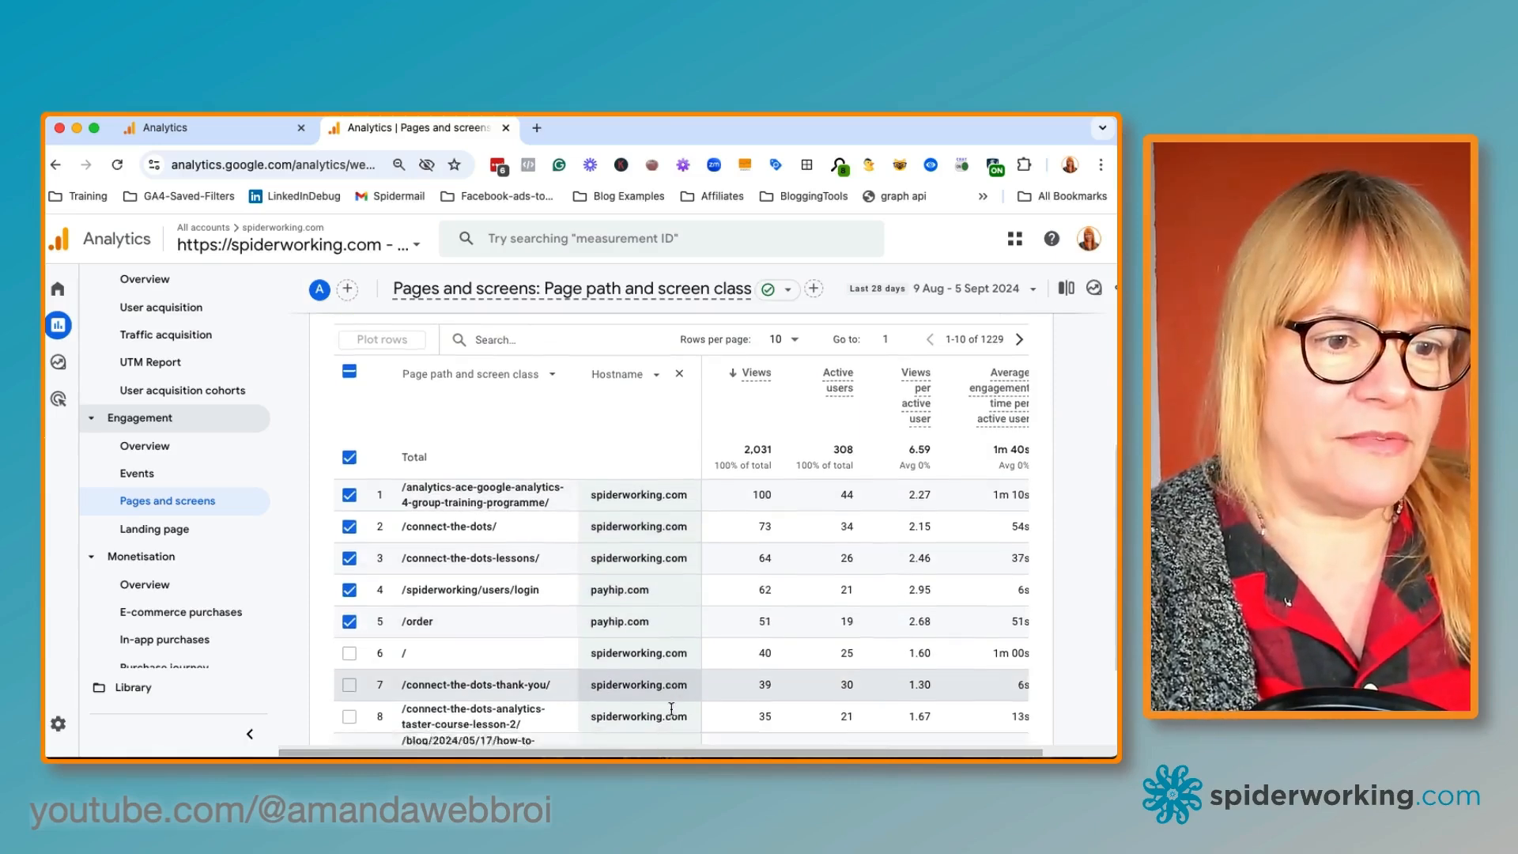
scroll(671, 714, "up", 10)
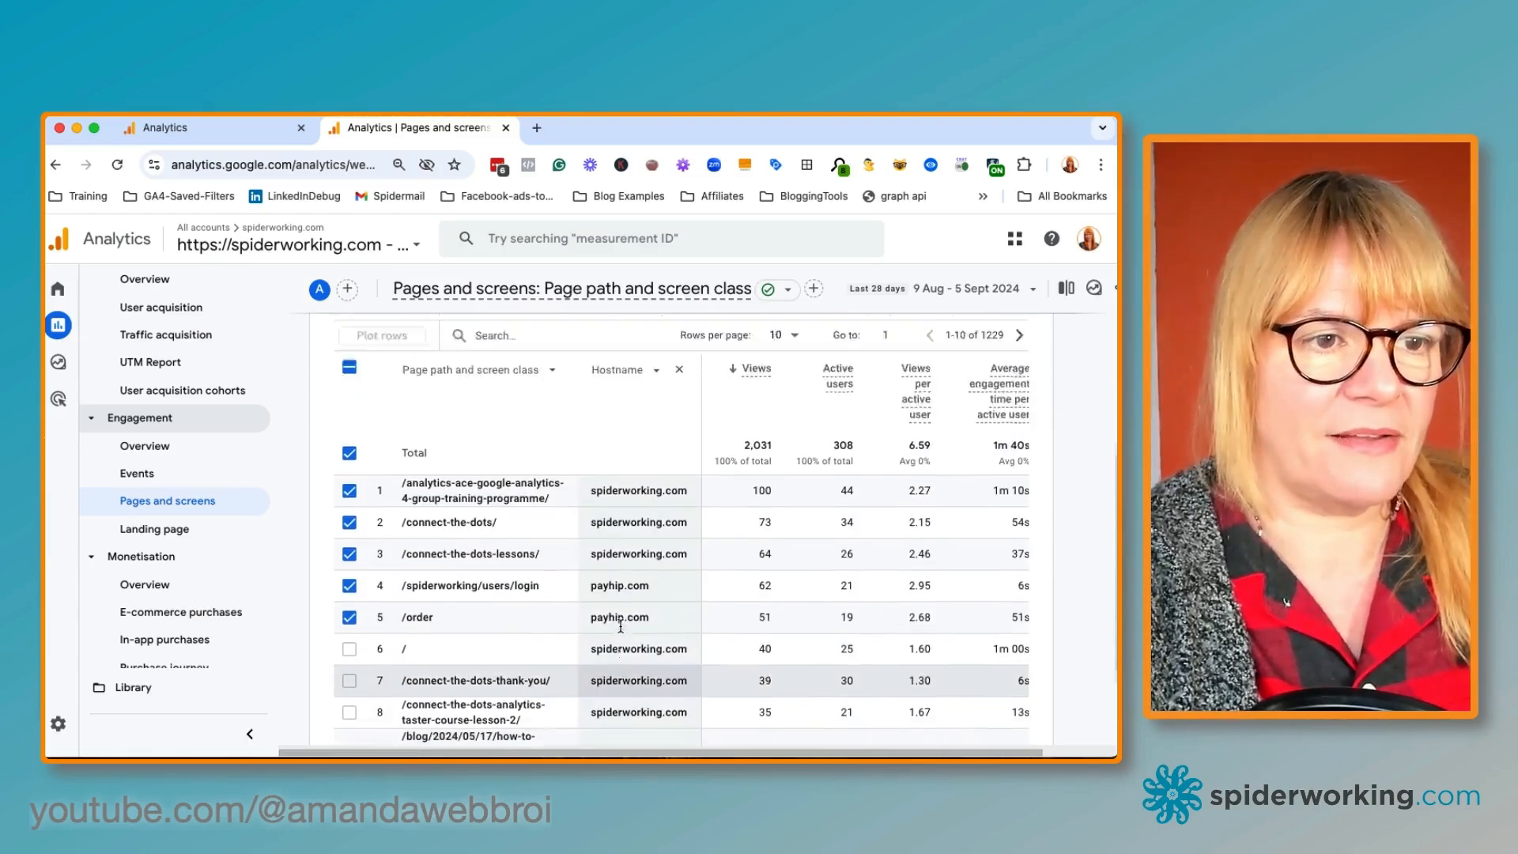
scroll(620, 626, "down", 3)
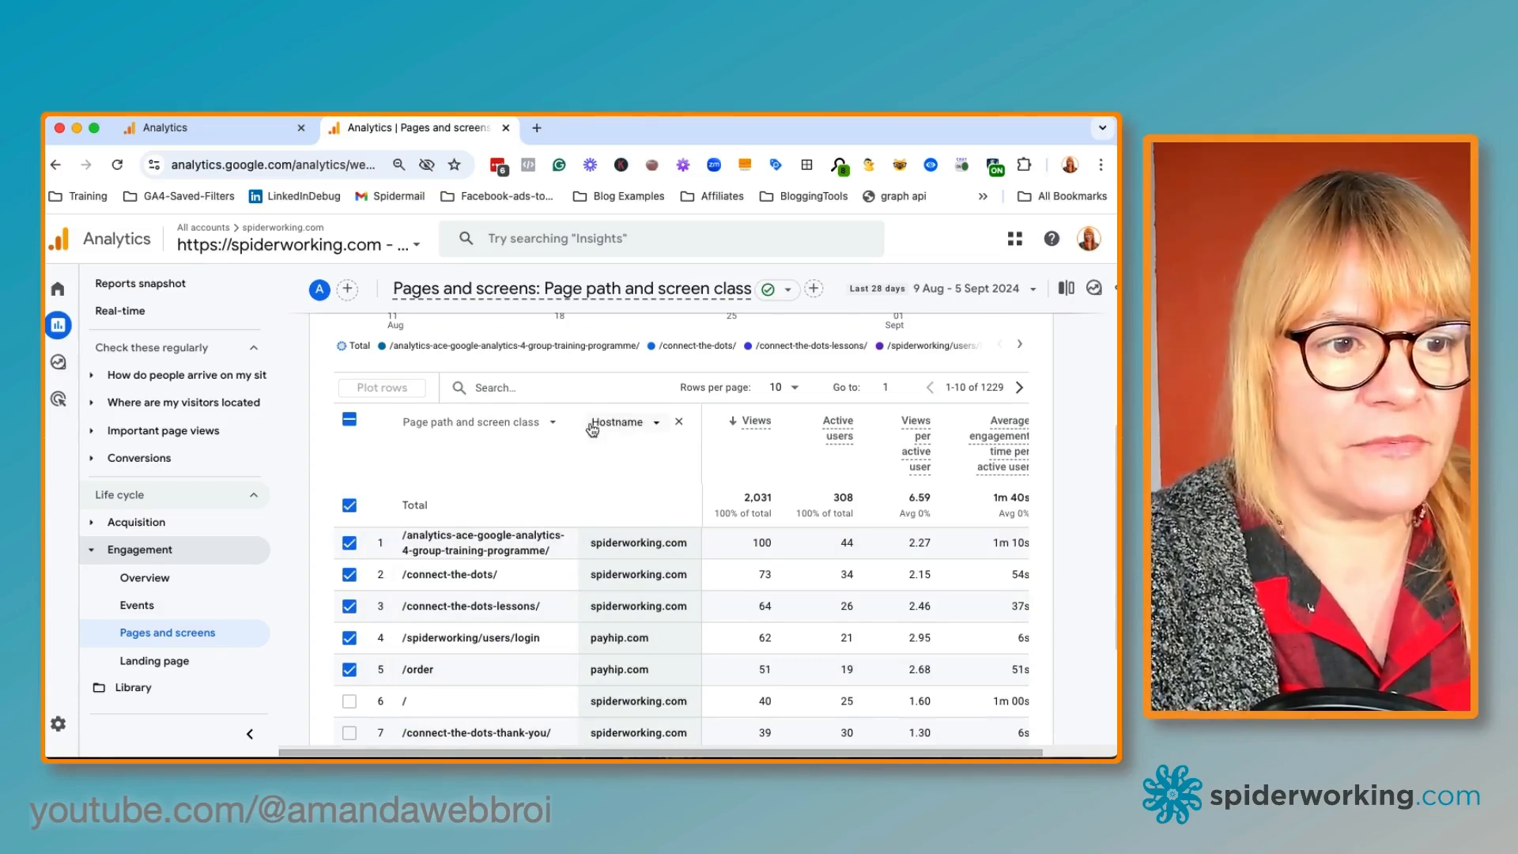
left_click(583, 425)
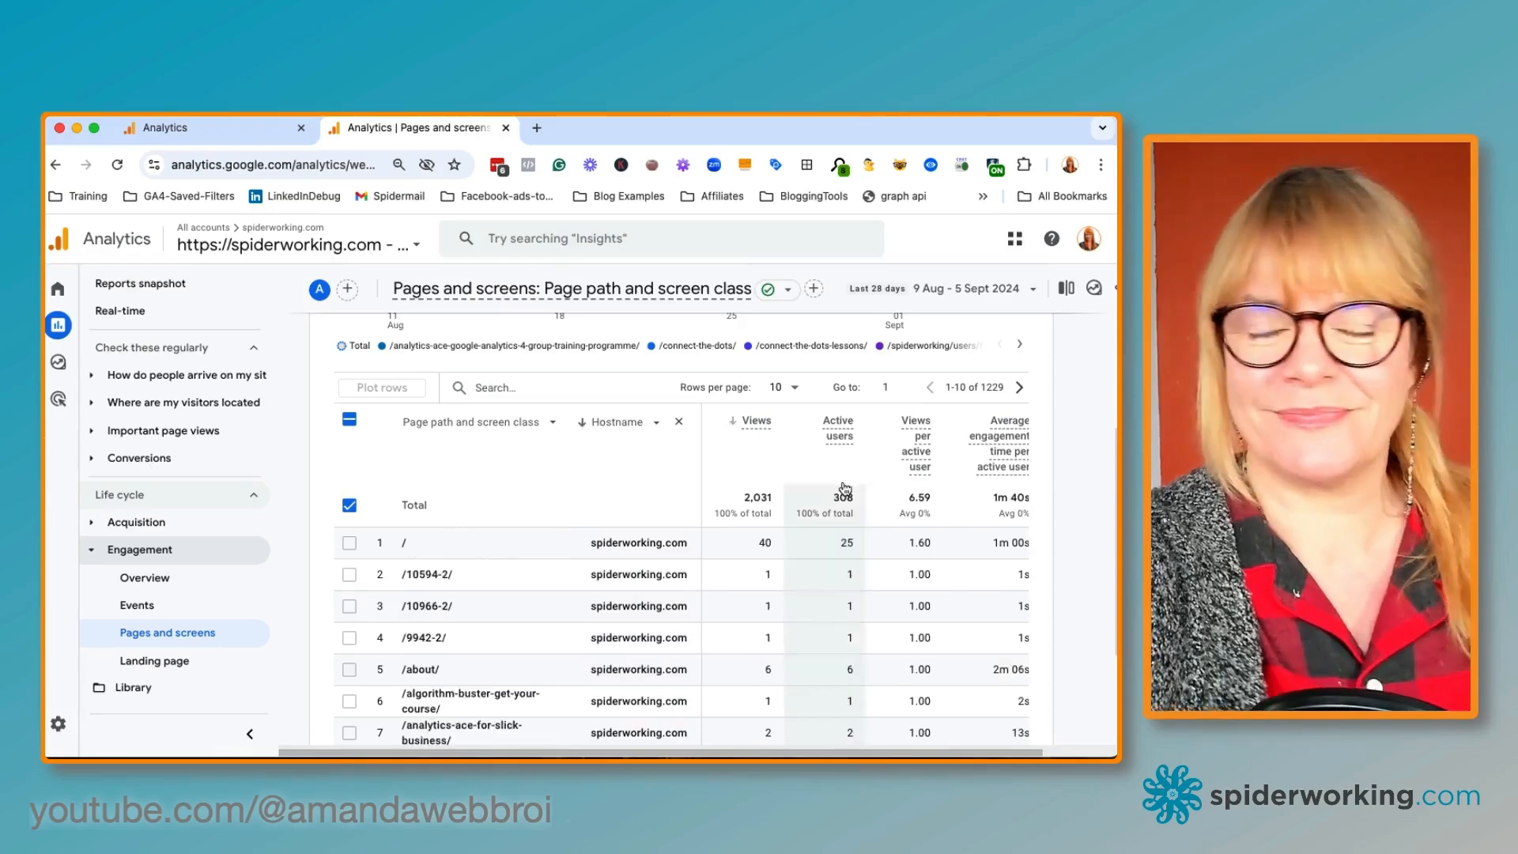
Reverse the Hostname sort to review the bookme.name and payhip.com pages
scroll(653, 588, "down", 5)
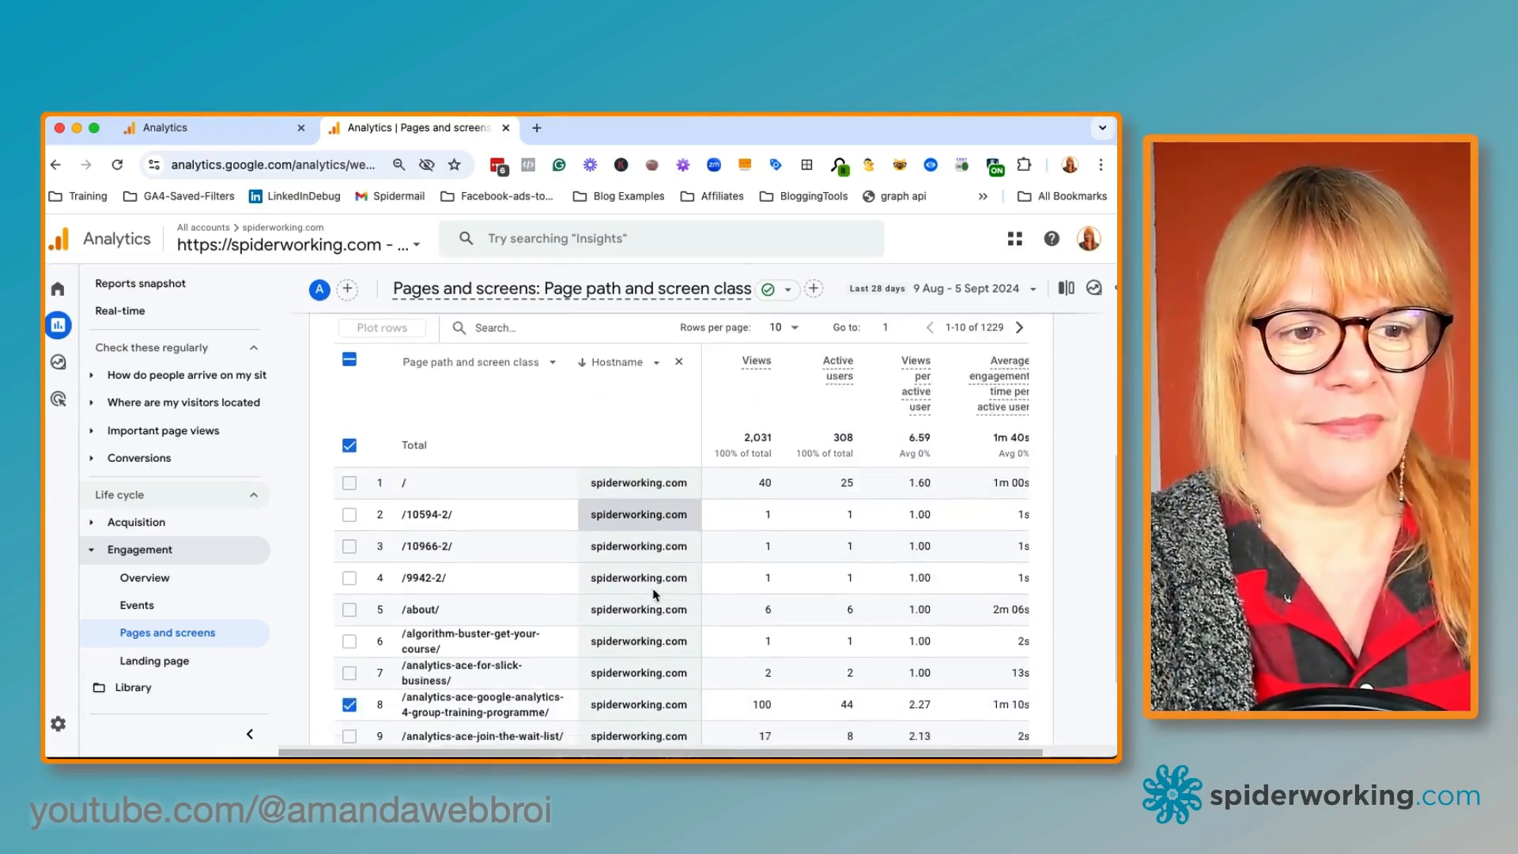
scroll(654, 593, "up", 4)
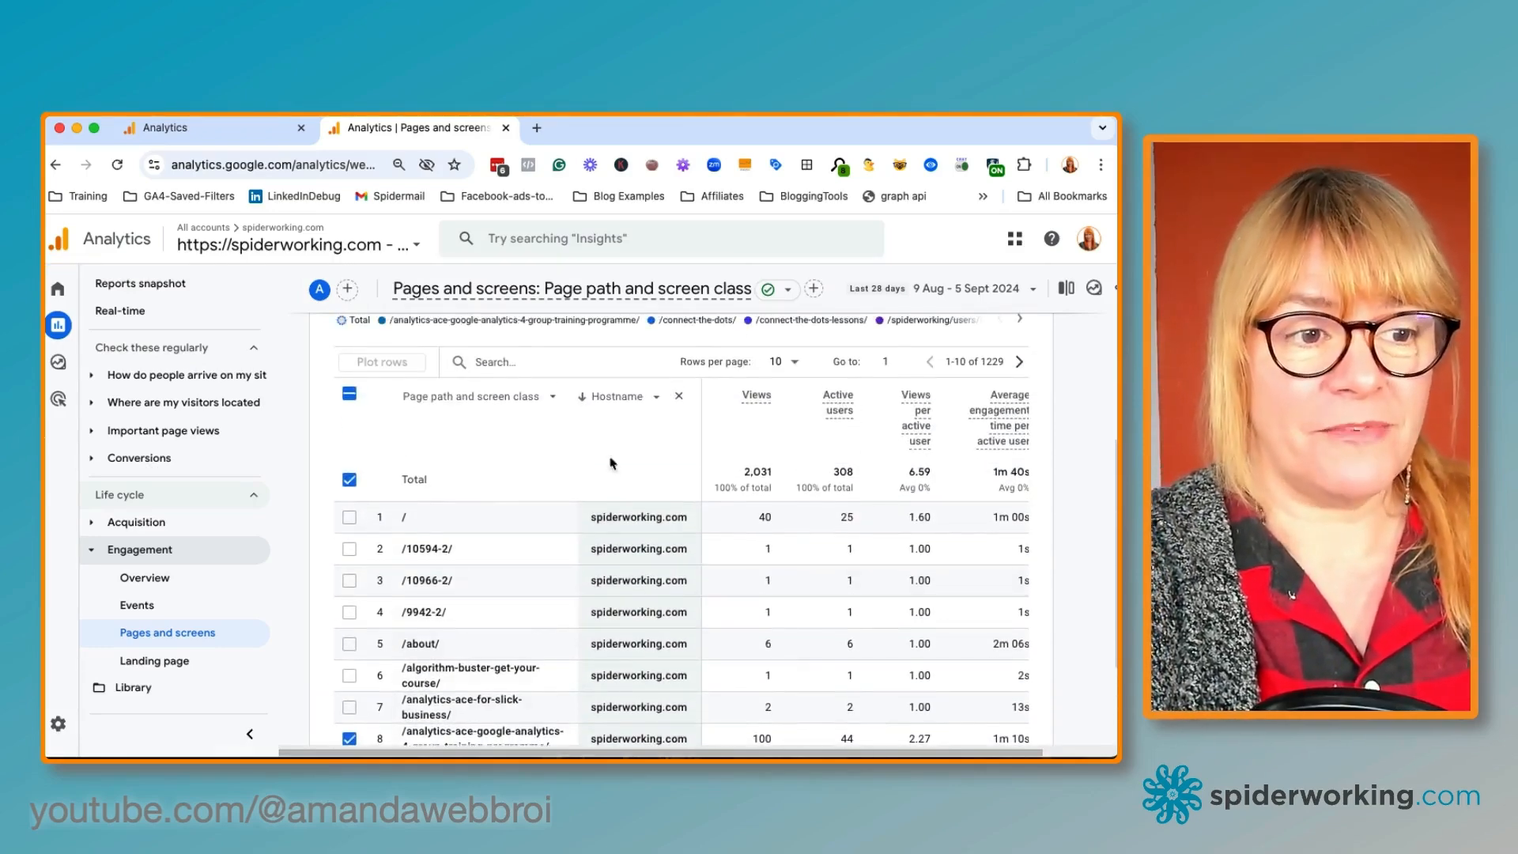
scroll(650, 610, "up", 1)
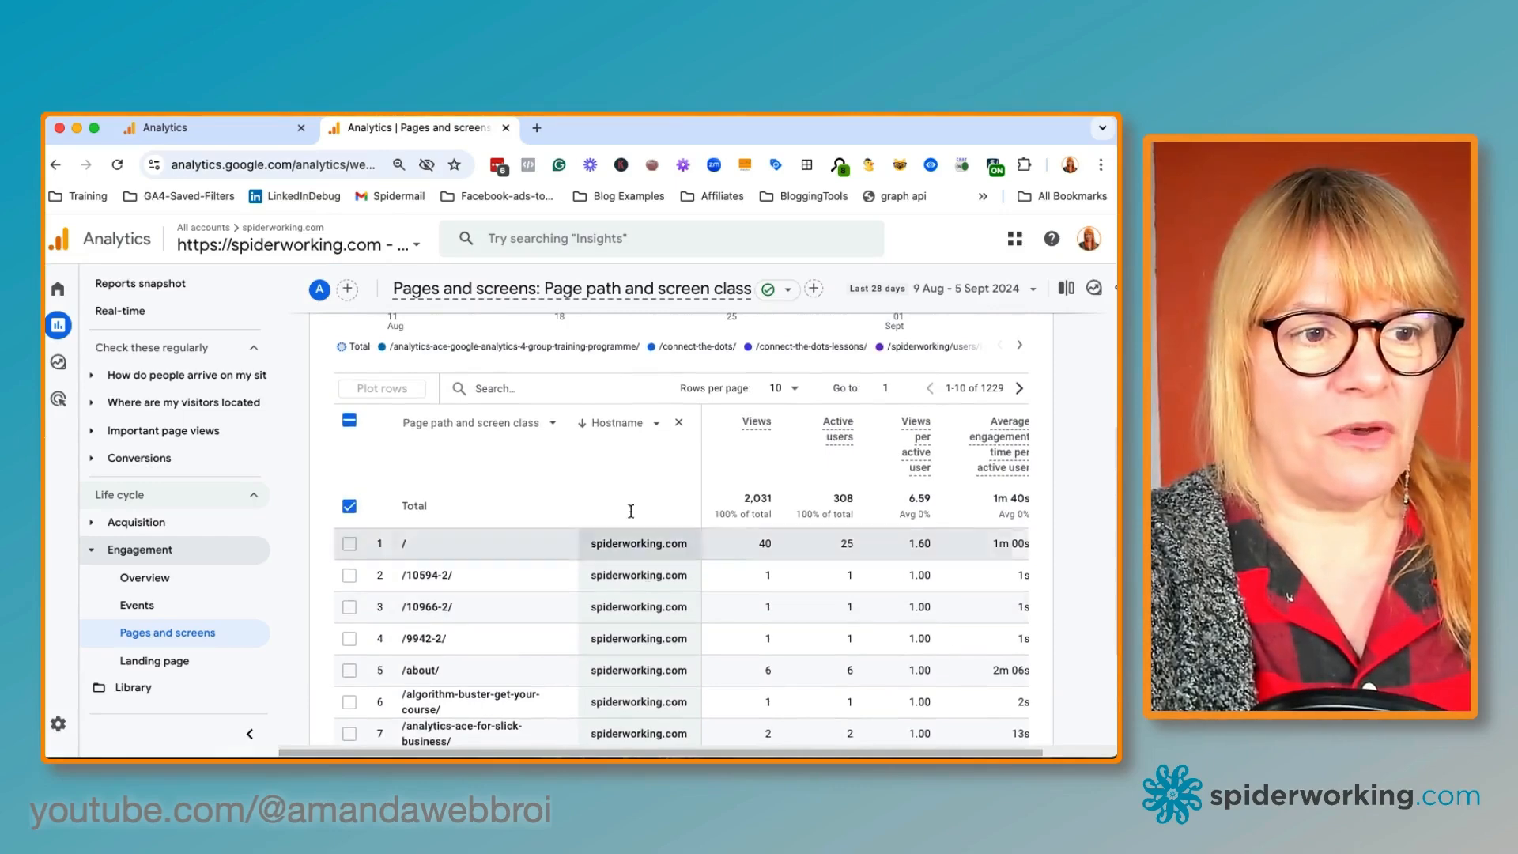
left_click(583, 428)
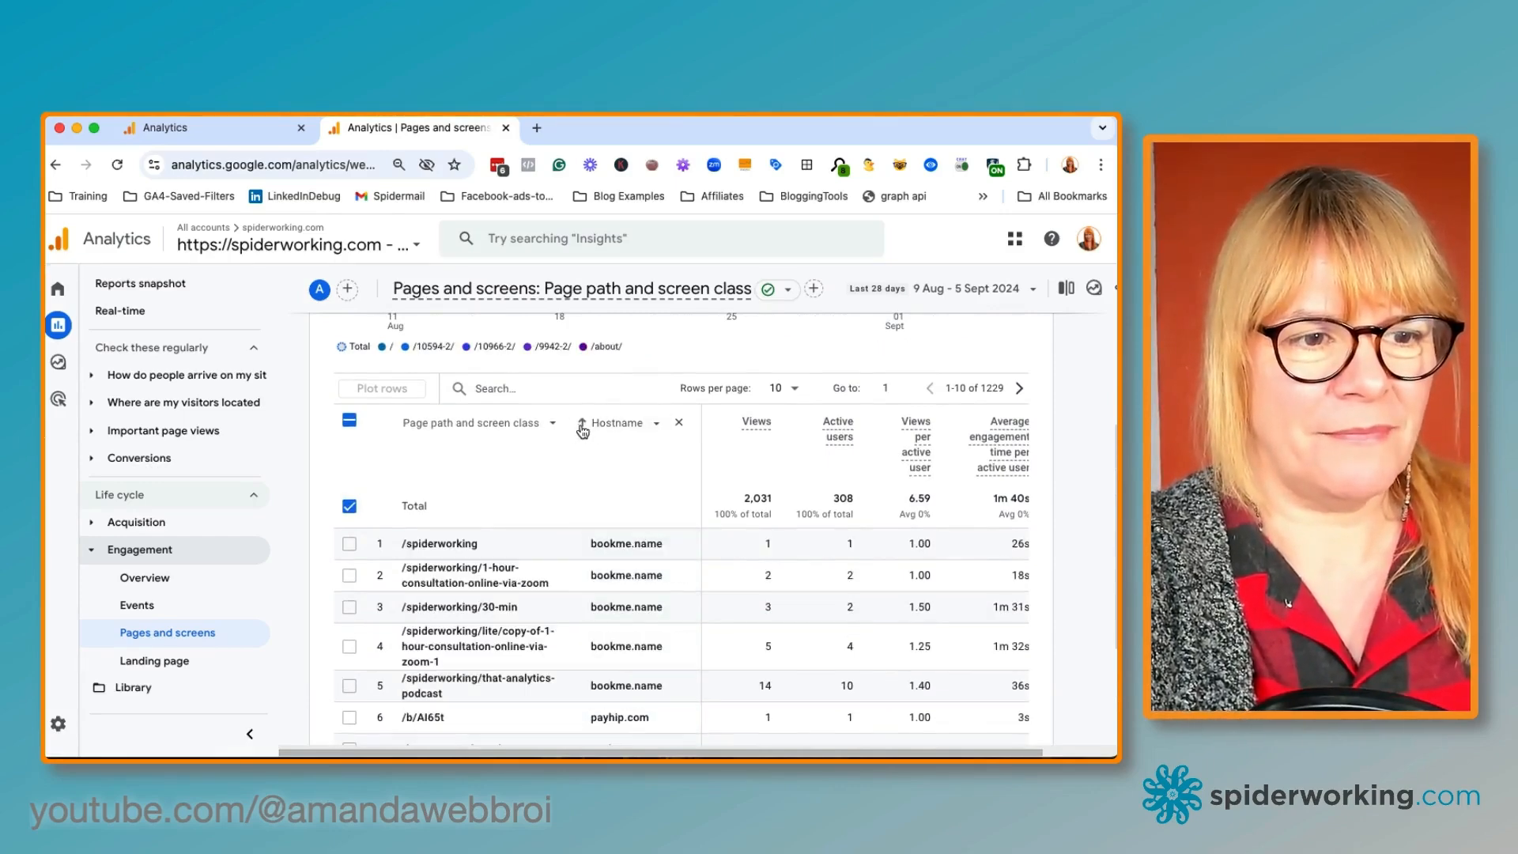
scroll(633, 603, "down", 4)
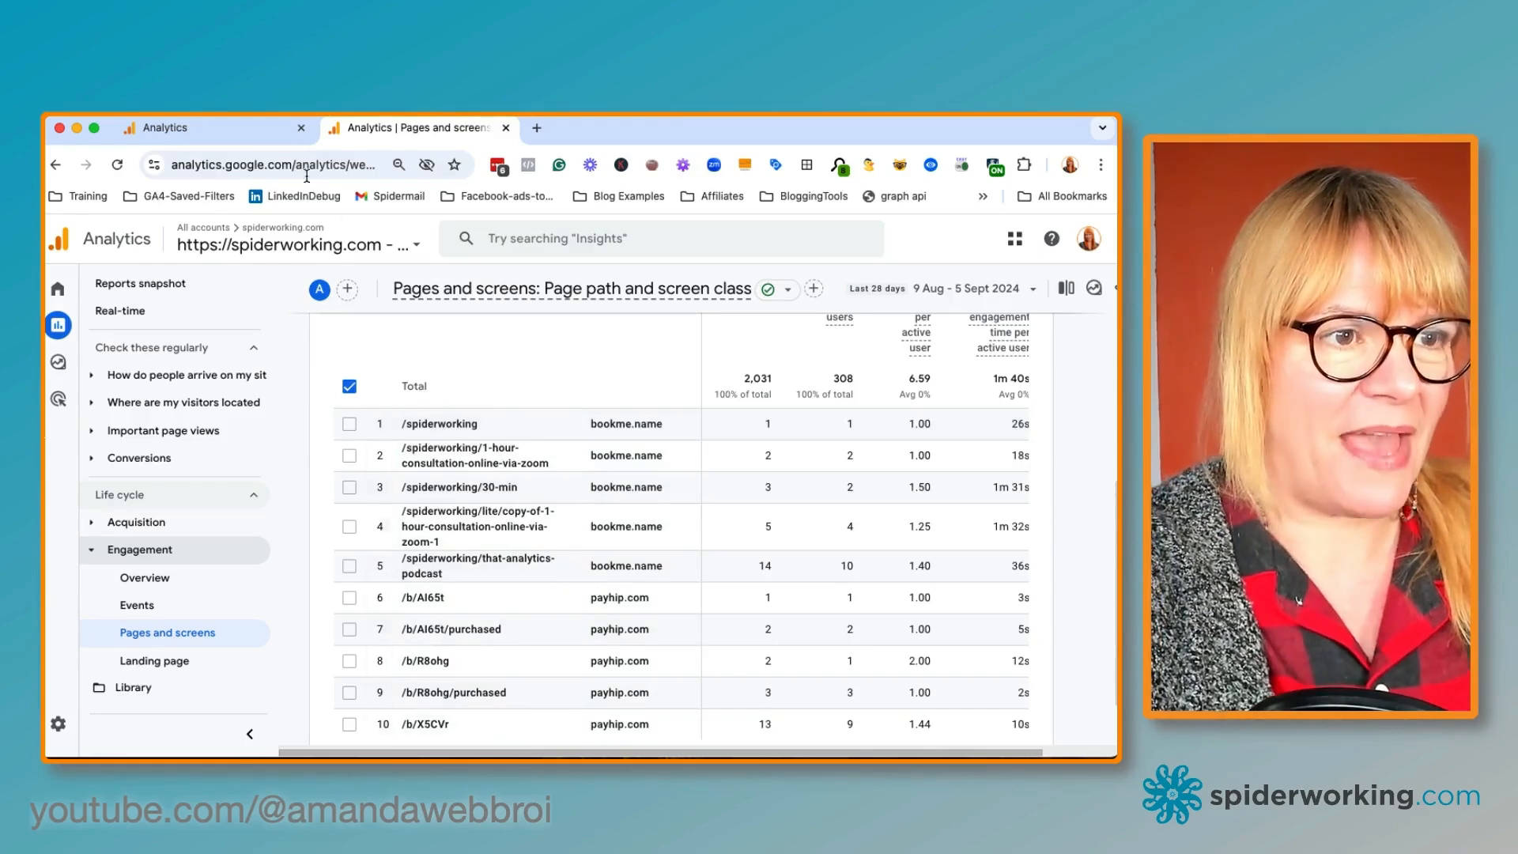
Switch back to the Google tag tab and open the Configure your domains settings
left_click(224, 133)
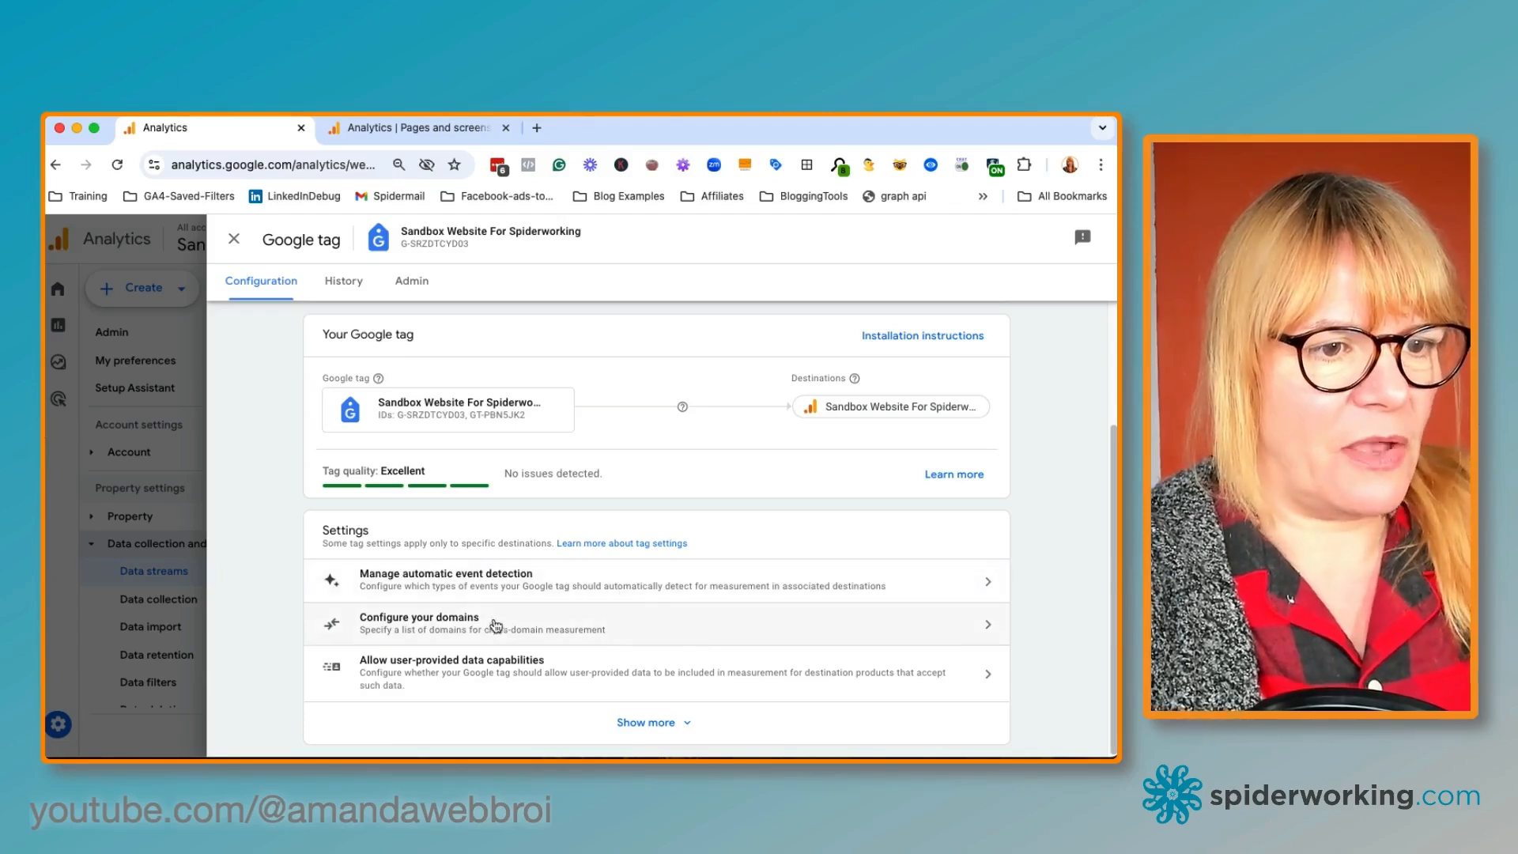
left_click(450, 625)
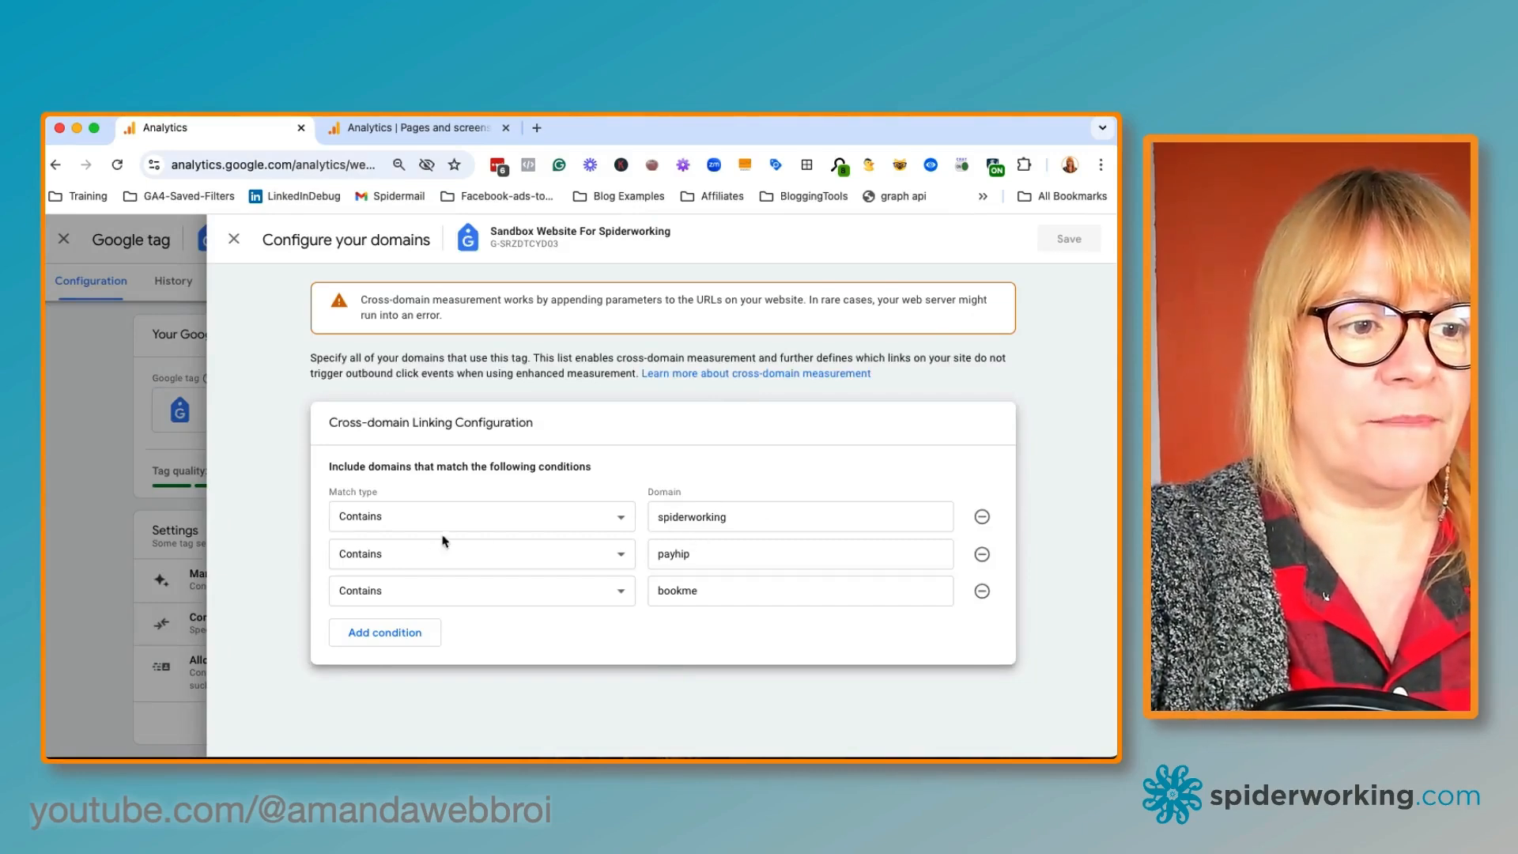
Re-create the third cross-domain condition as Contains bookme and save the domain configuration
left_click(981, 590)
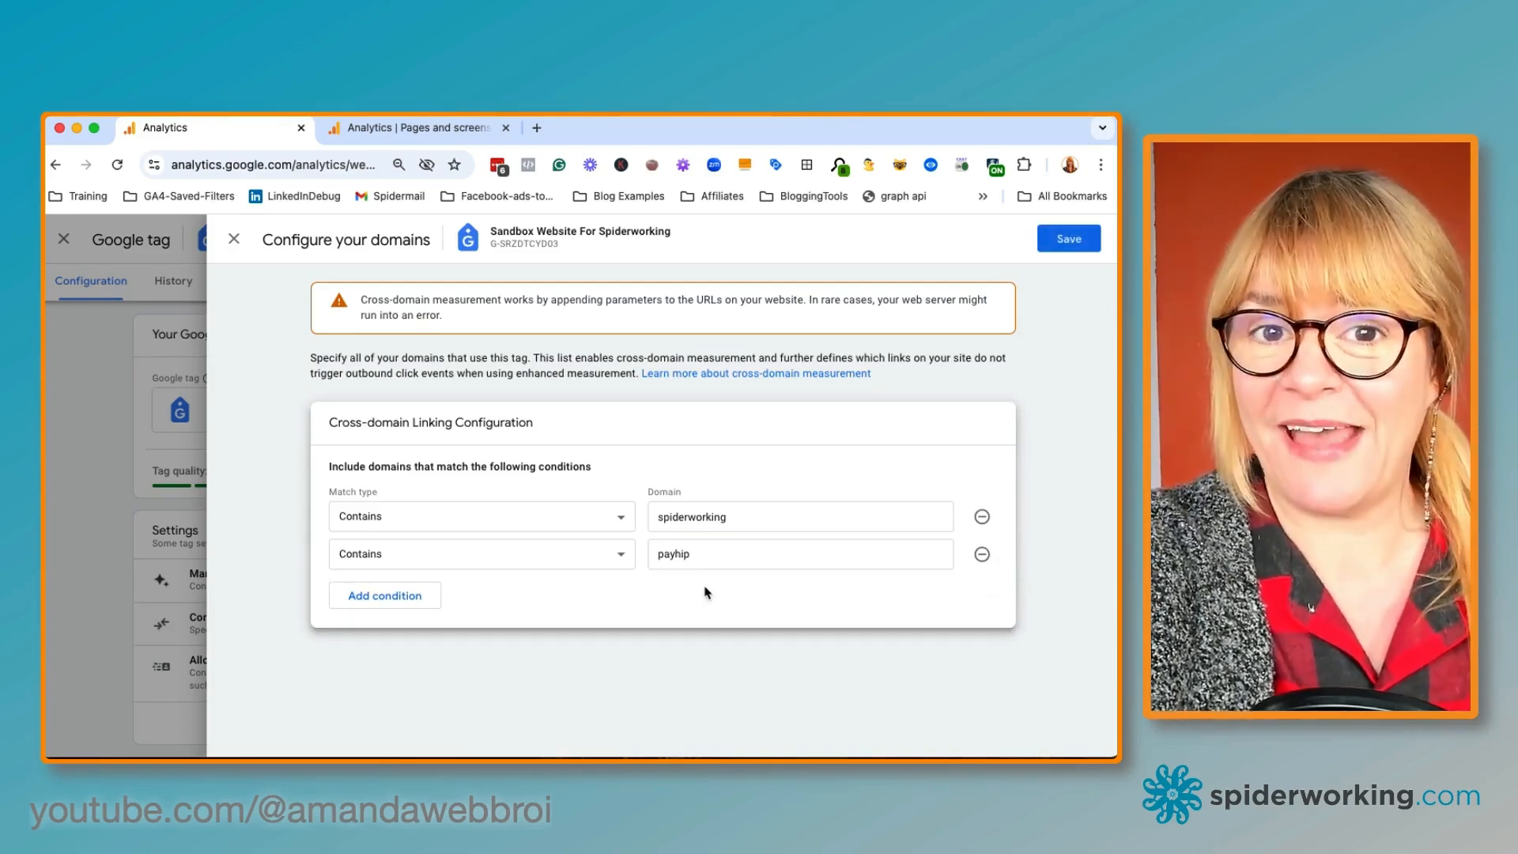
left_click(397, 595)
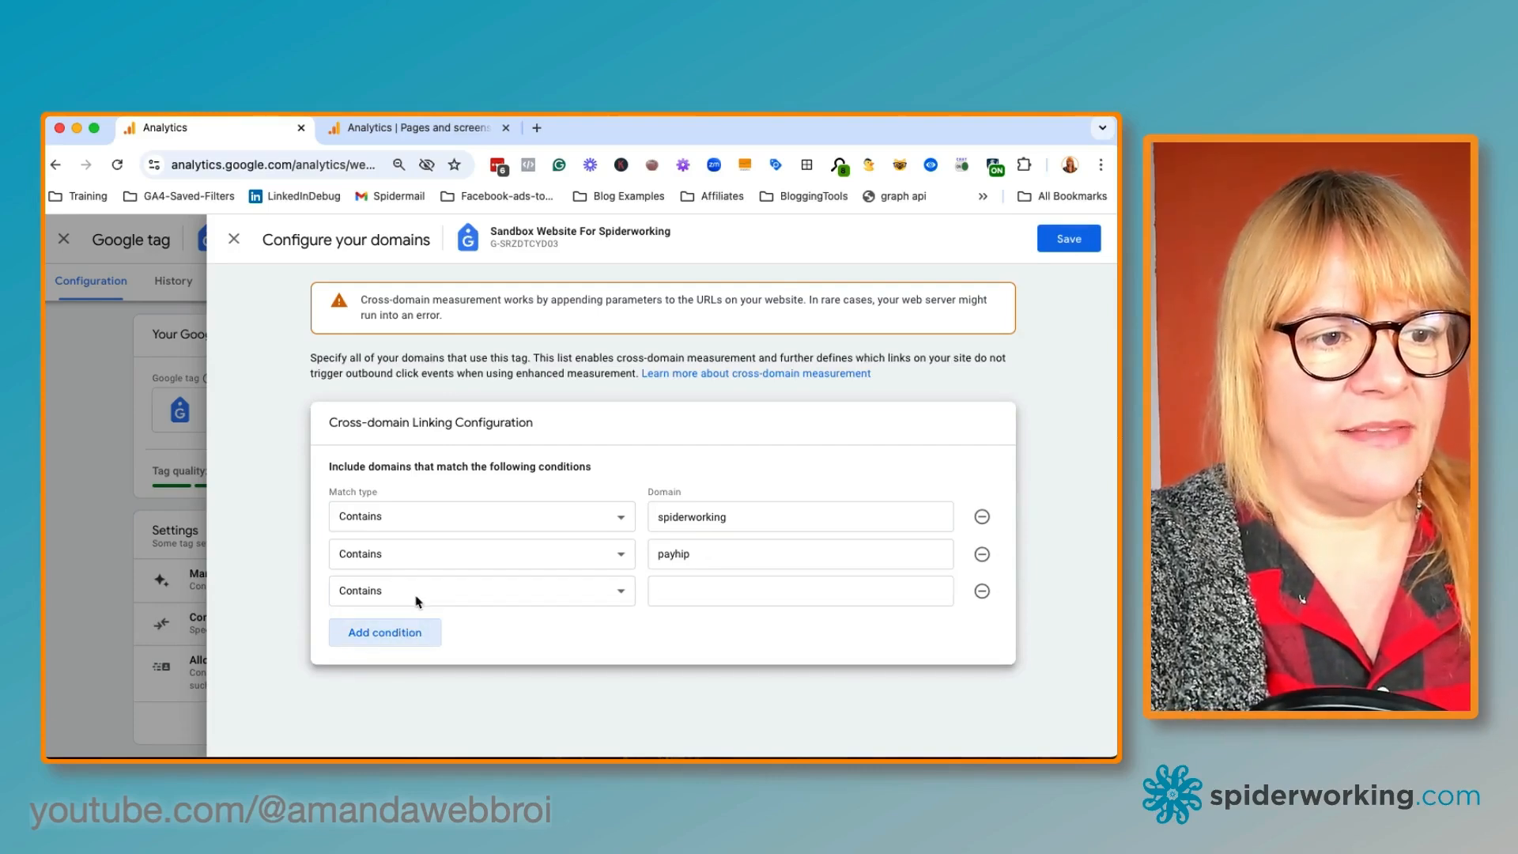
left_click(415, 599)
left_click(415, 598)
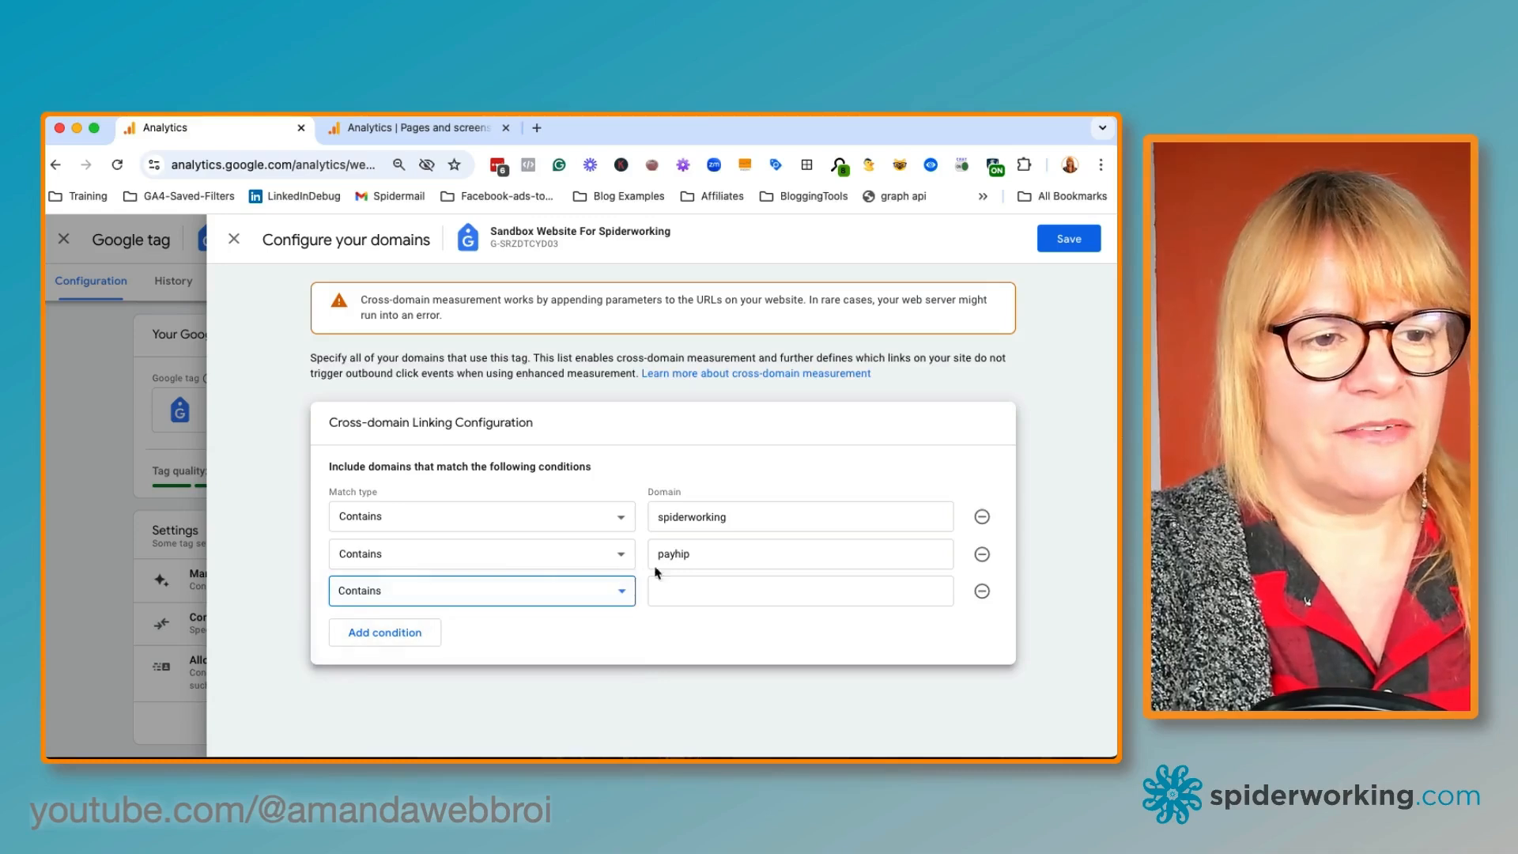
left_click(687, 592)
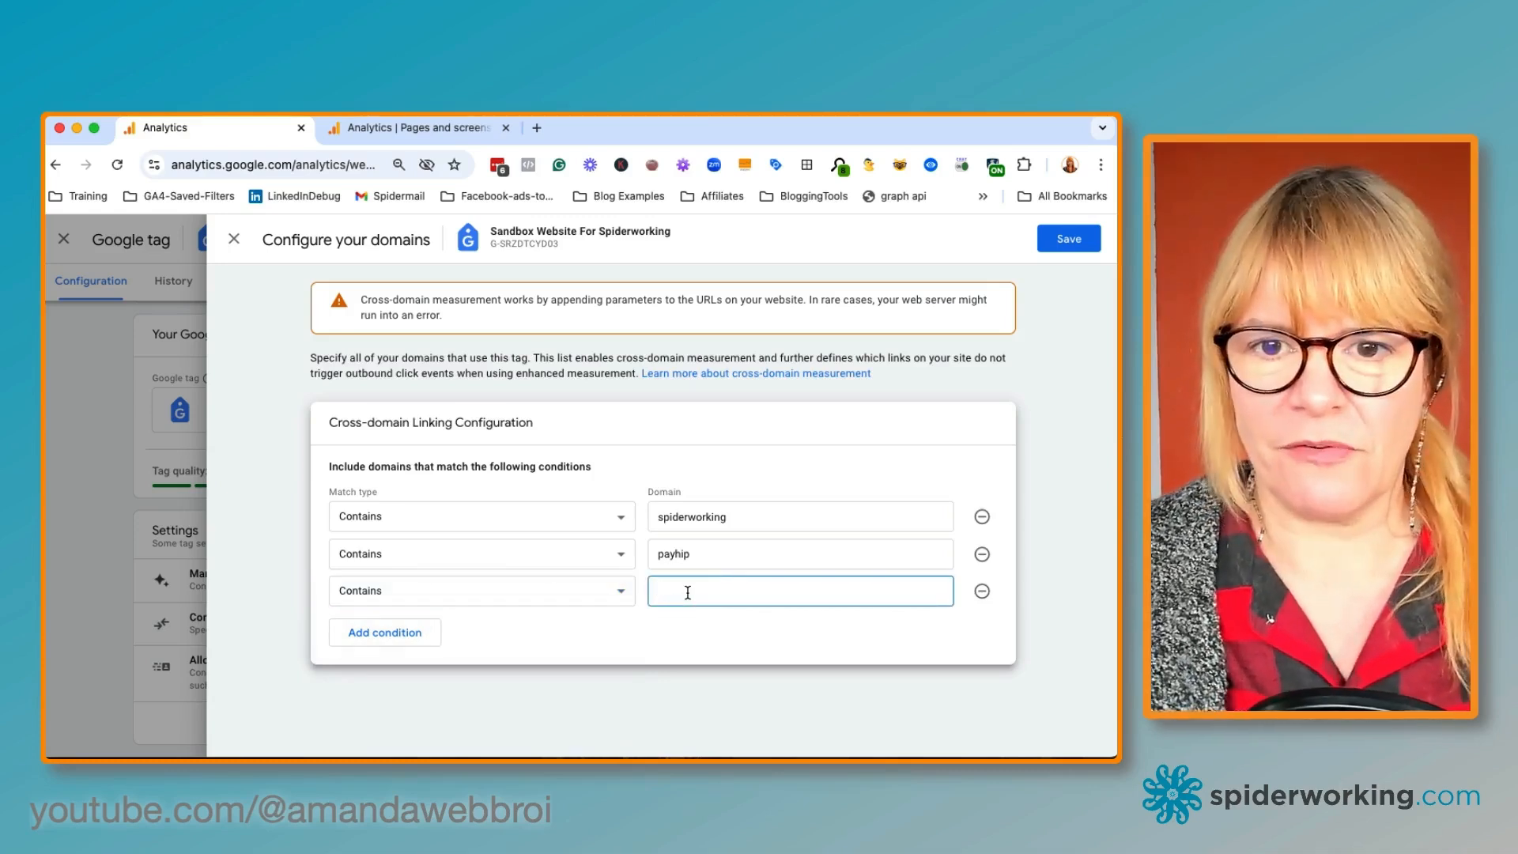
type("bookn")
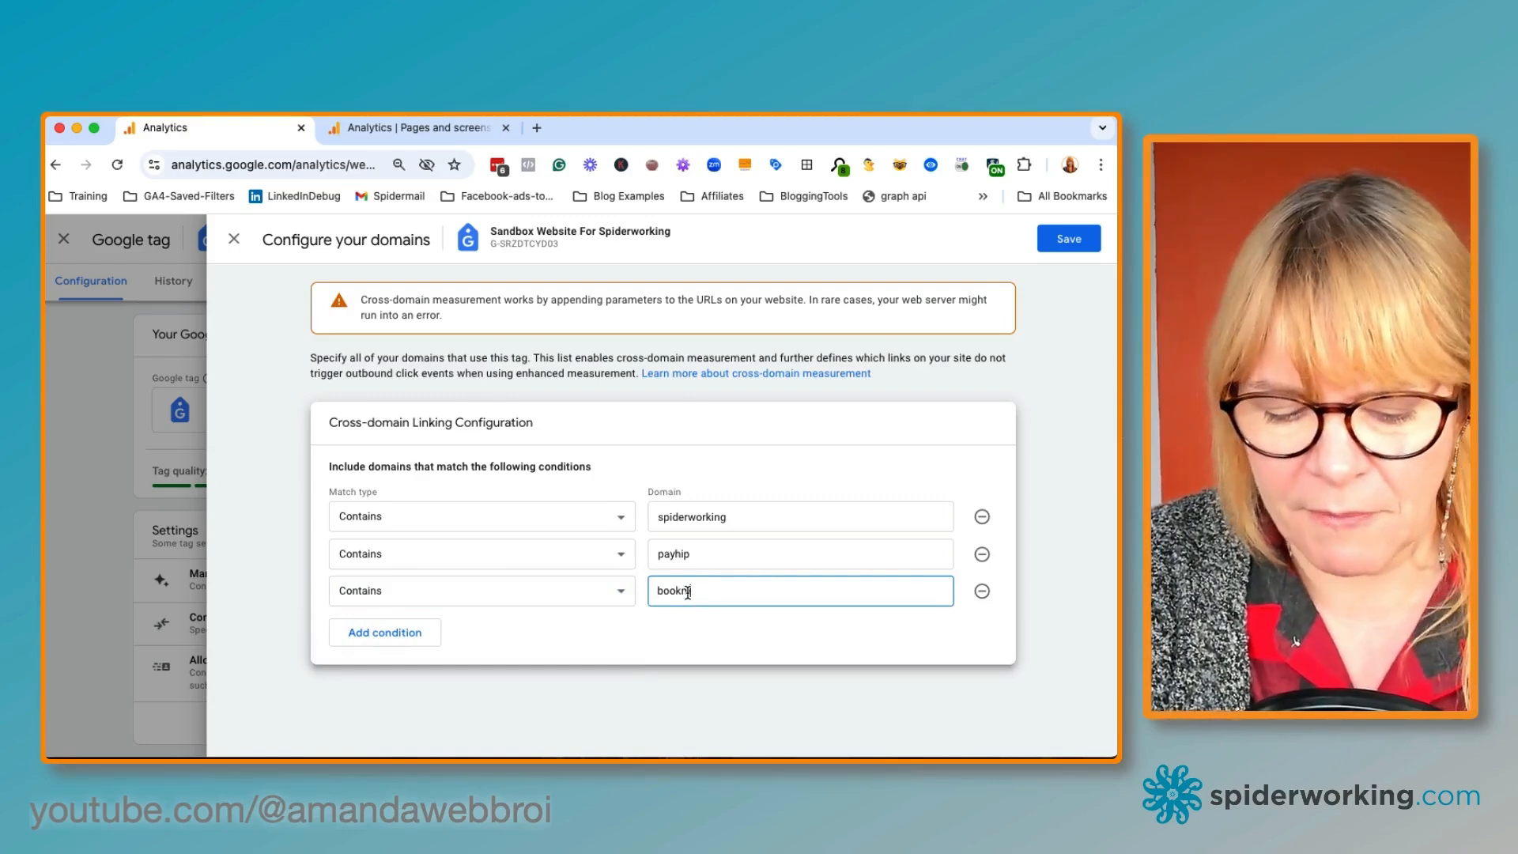
key("BackSpace")
type("me")
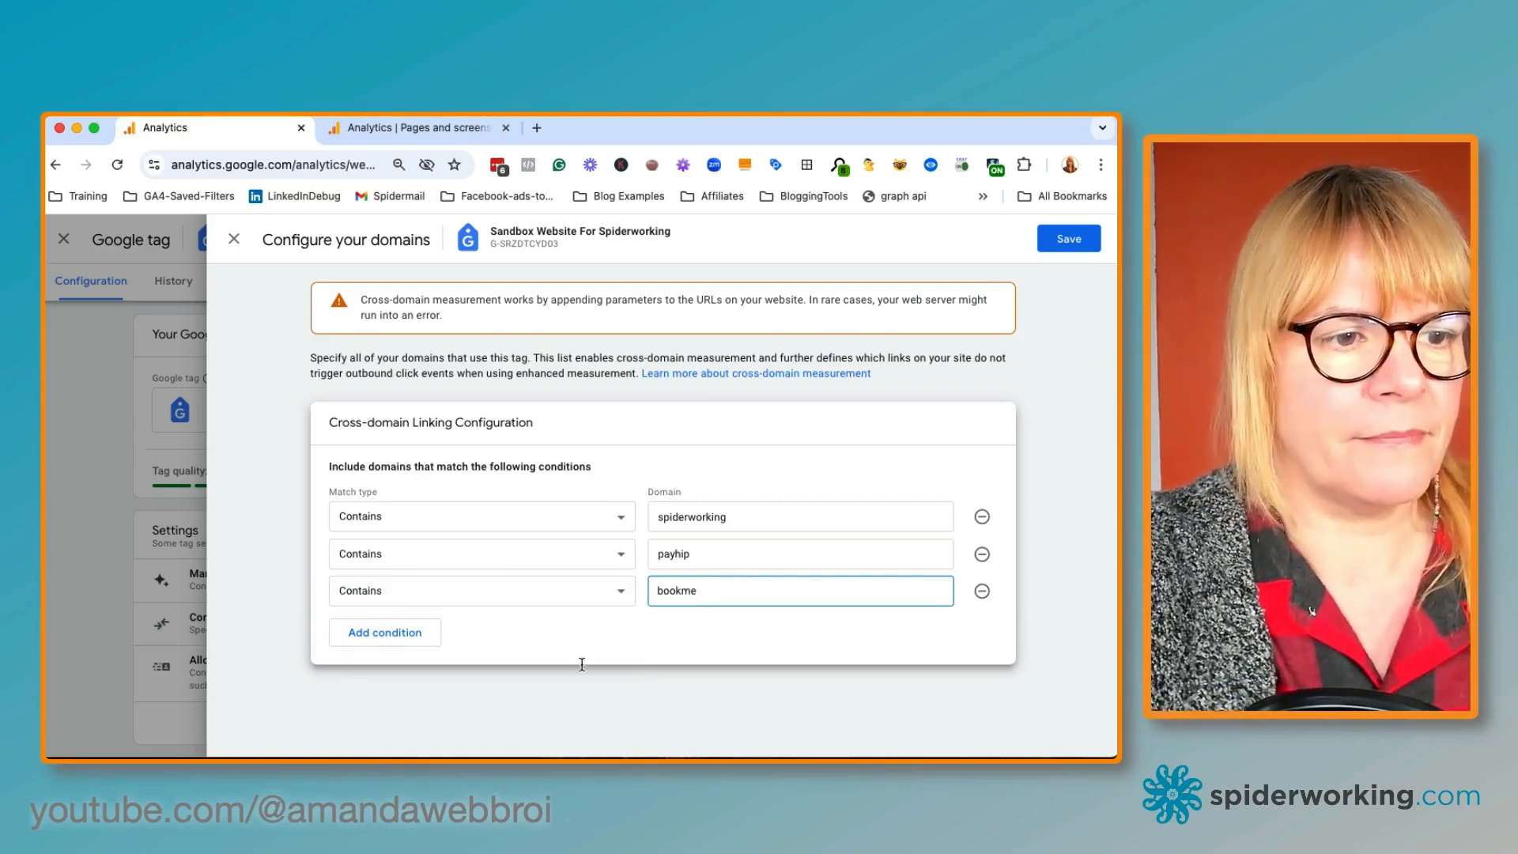
left_click(585, 665)
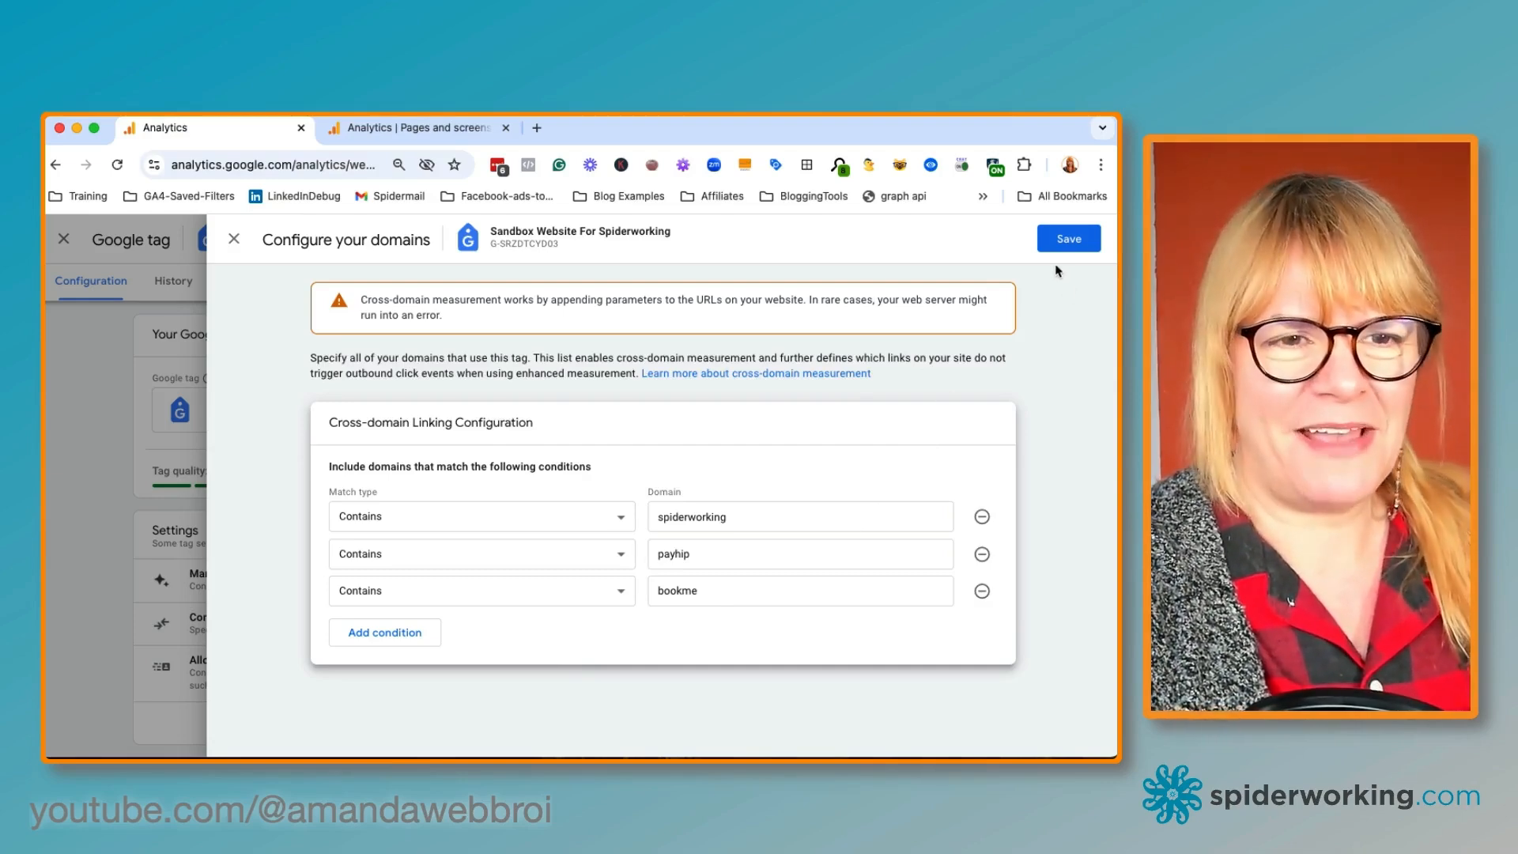
left_click(1067, 241)
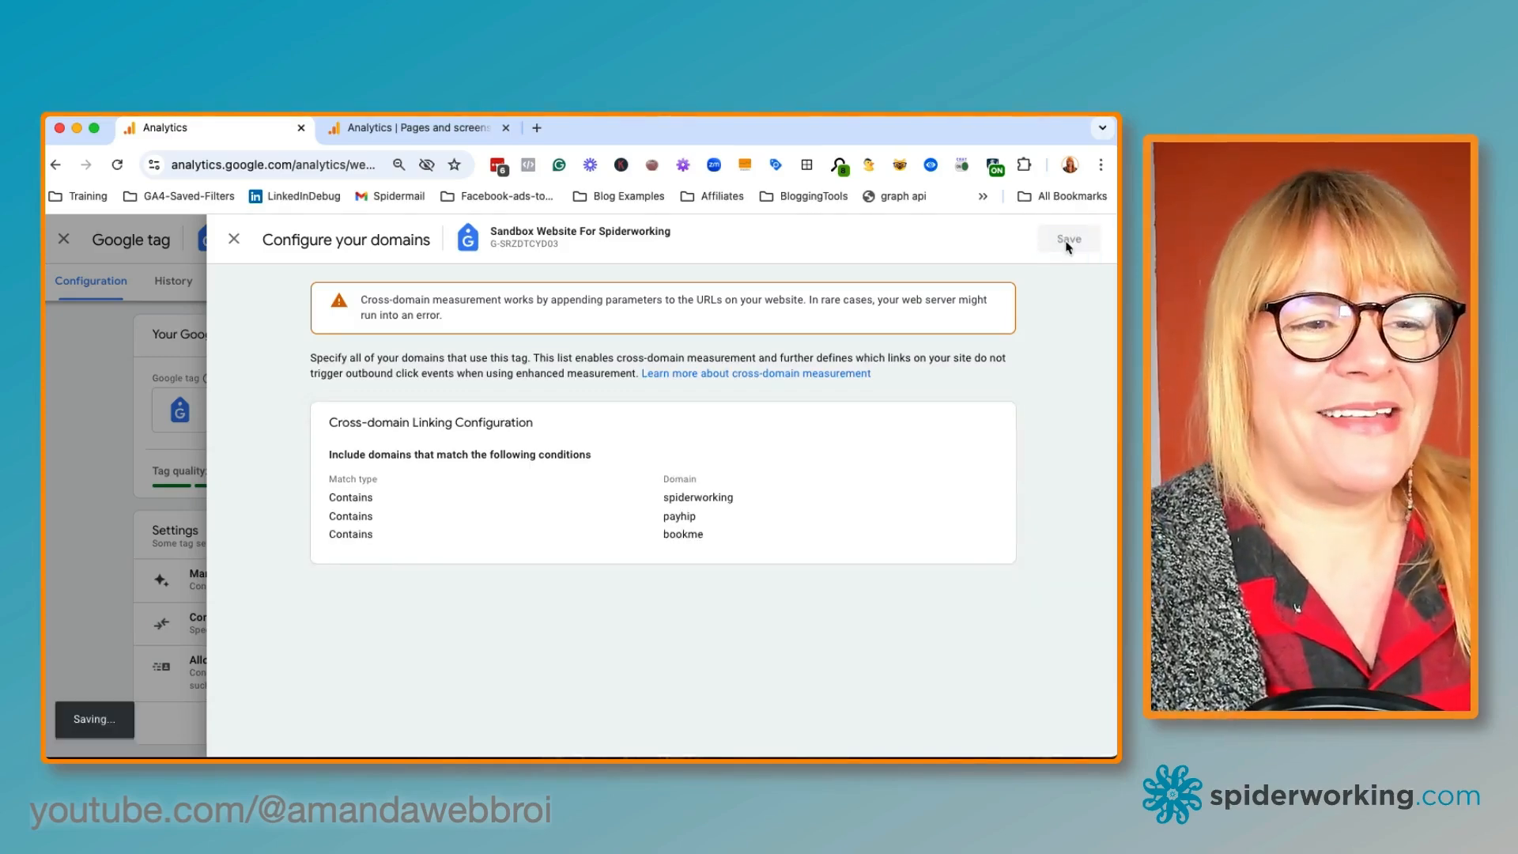